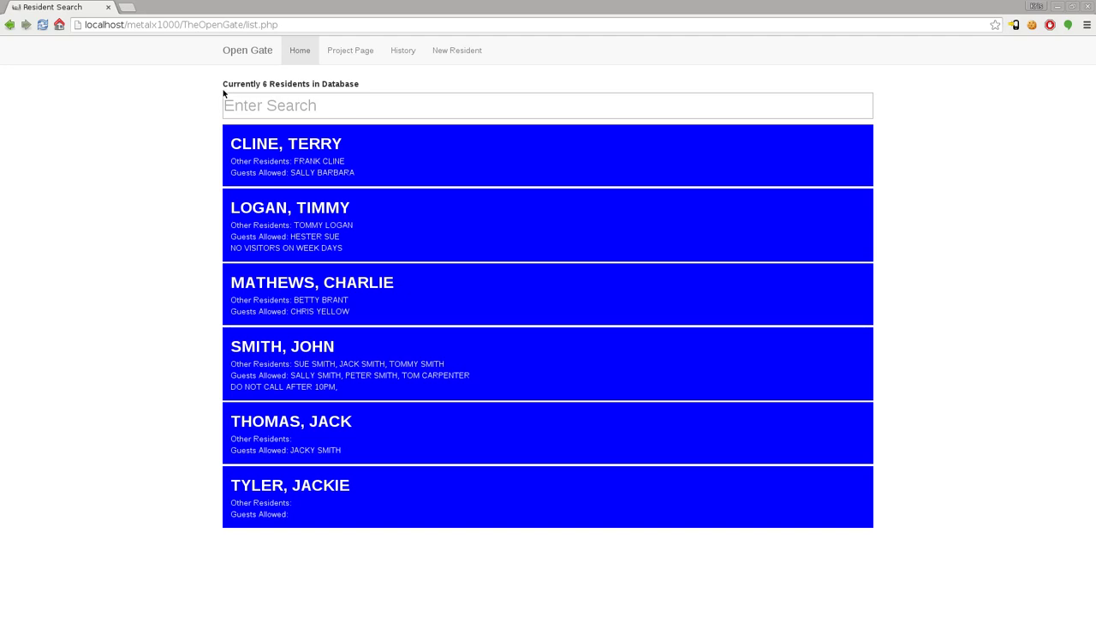
# Step: Check the resident count on the list, then start a new resident entry
pyautogui.moveTo(224, 86); pyautogui.dragTo(375, 85)
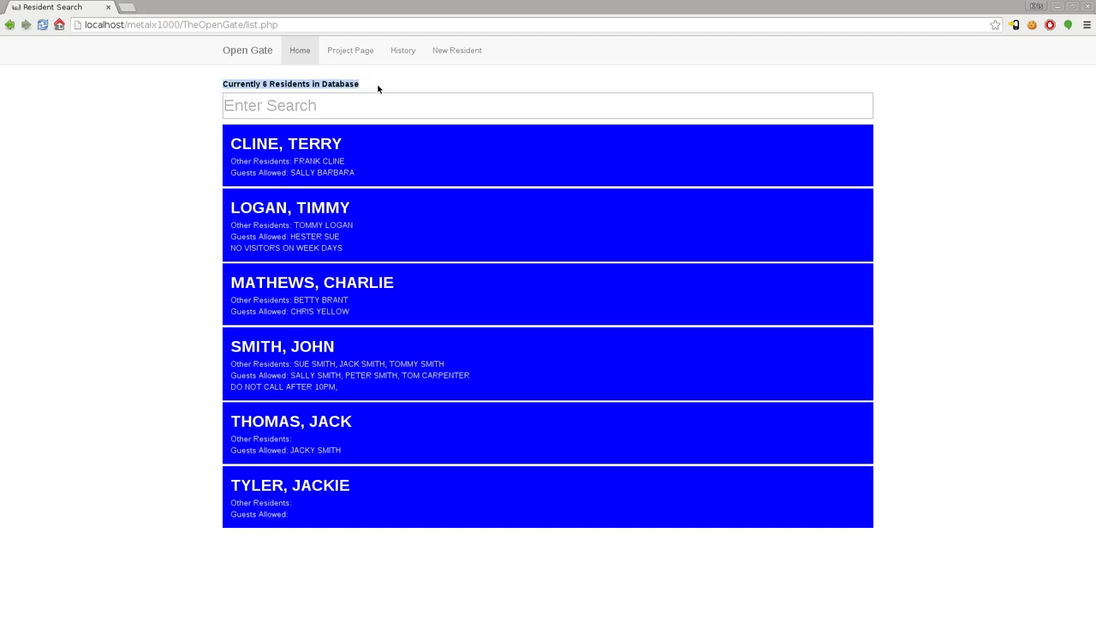
pyautogui.click(150, 122)
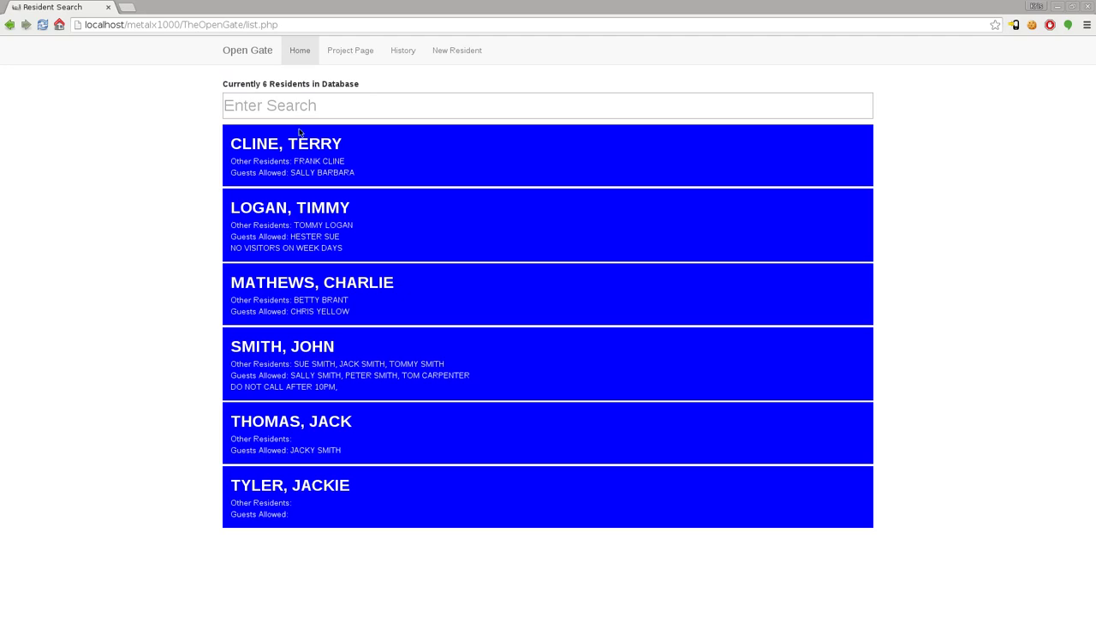
pyautogui.click(455, 52)
# Step: Enter the resident's first and last name, street address and first phone number, skipping Phone #2
pyautogui.click(328, 107)
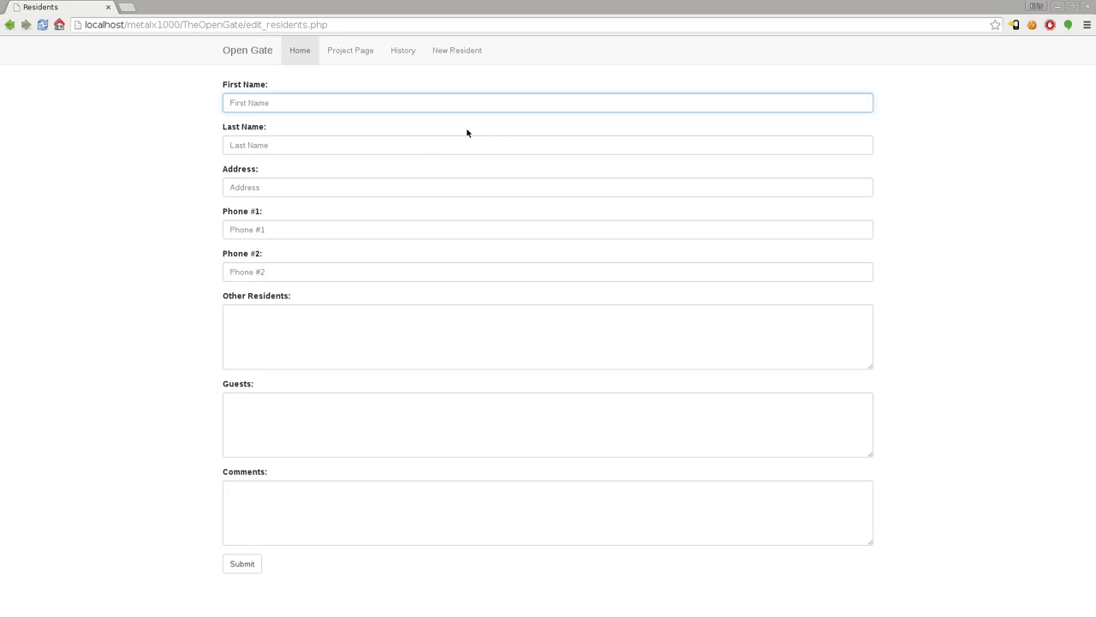
pyautogui.press('Tab')
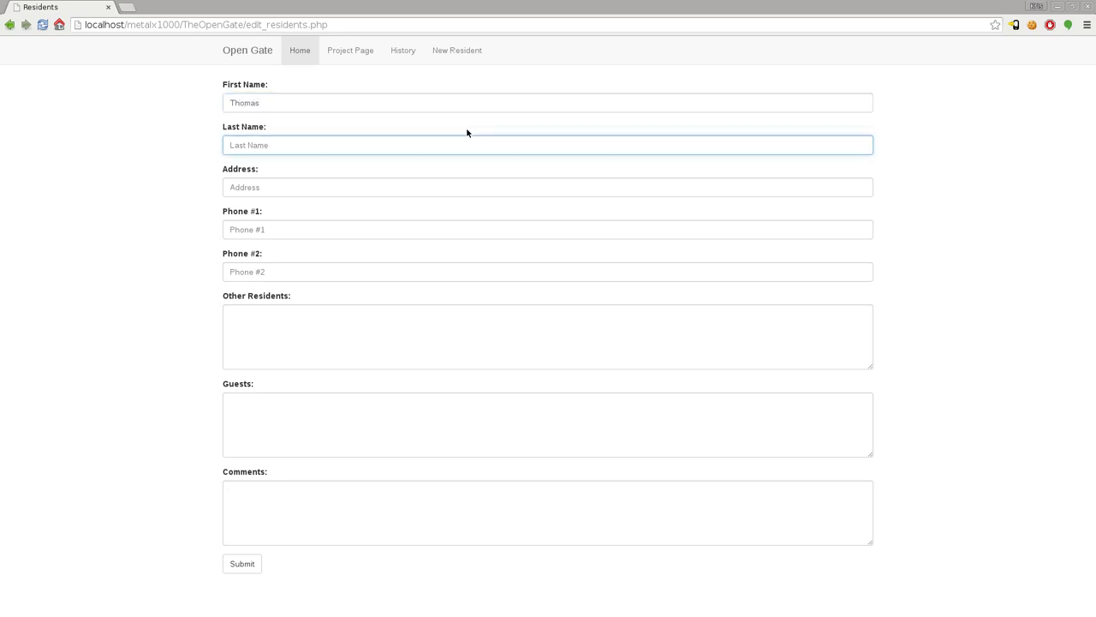
pyautogui.press('Tab')
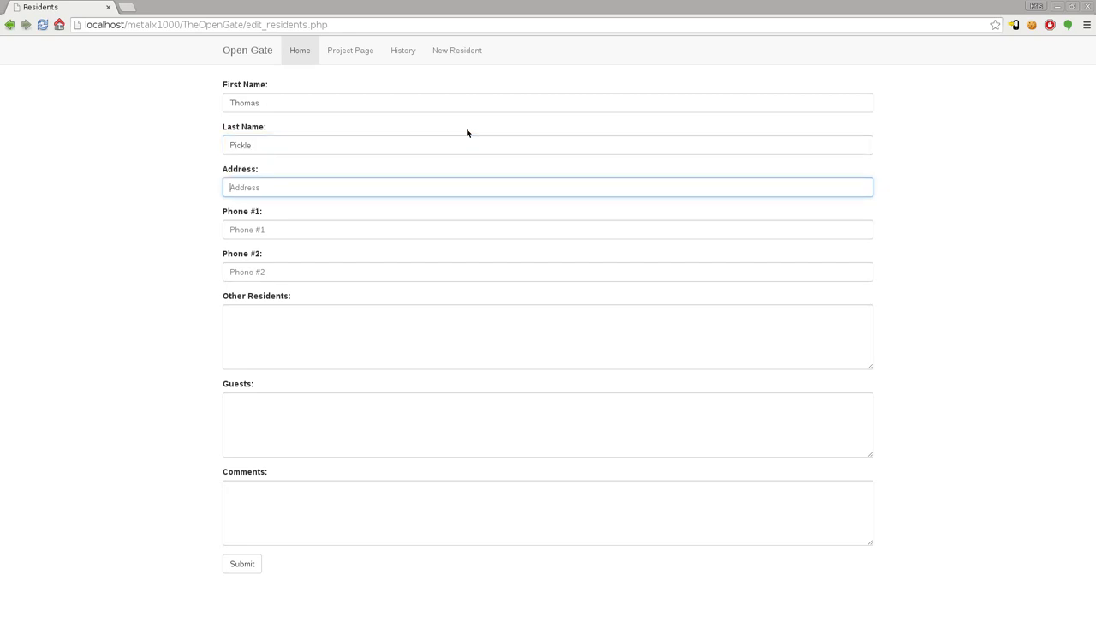
pyautogui.press('Tab')
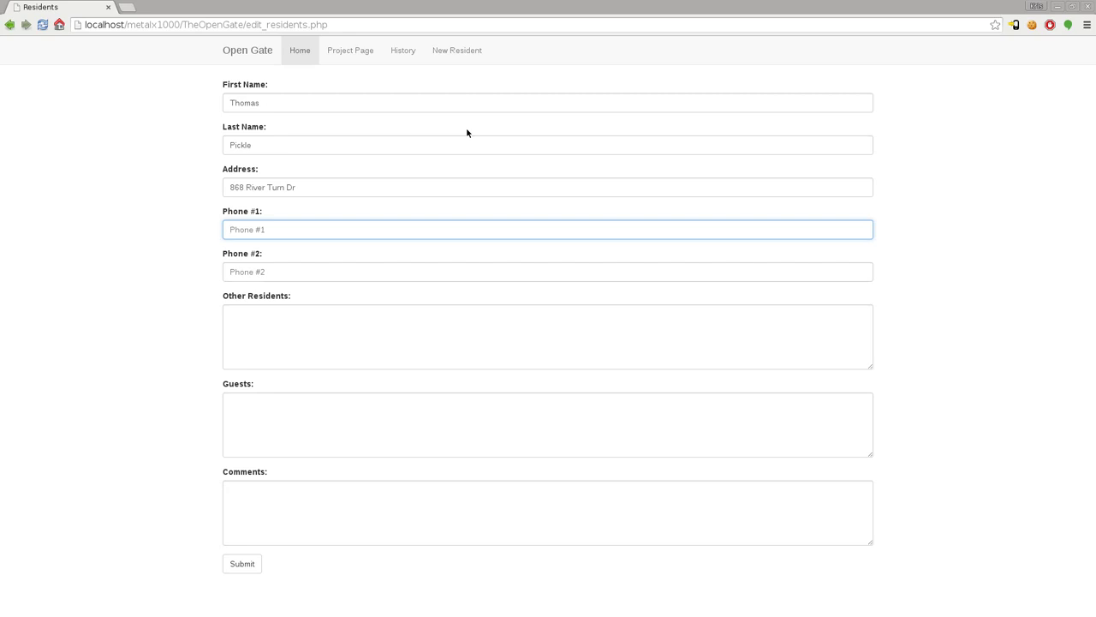
pyautogui.write('555-555-8585')
pyautogui.press('Tab')
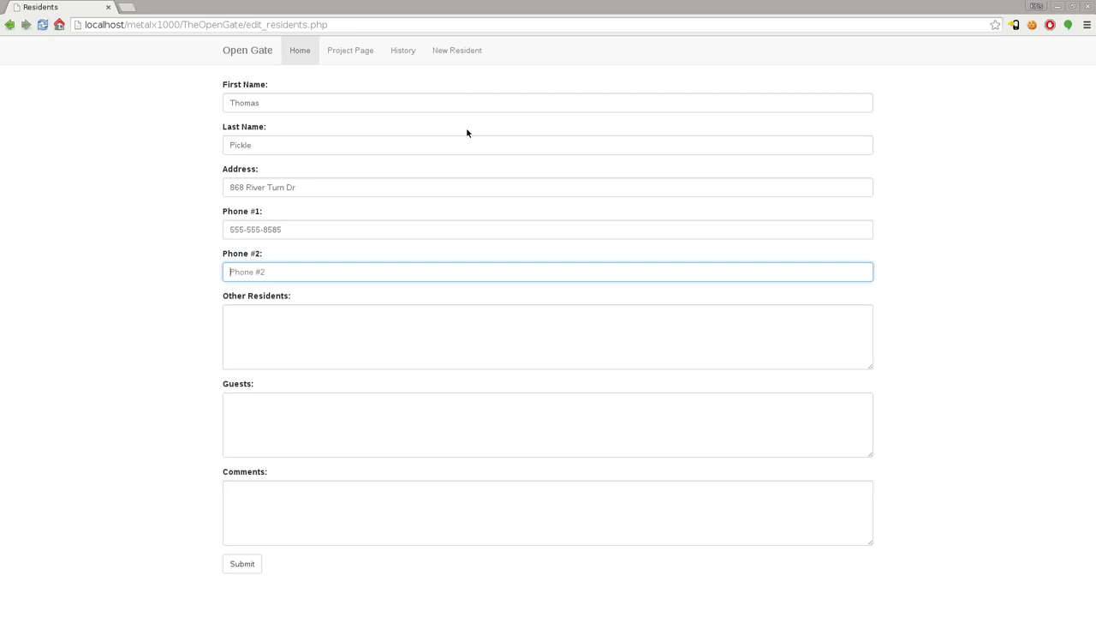
pyautogui.press('Tab')
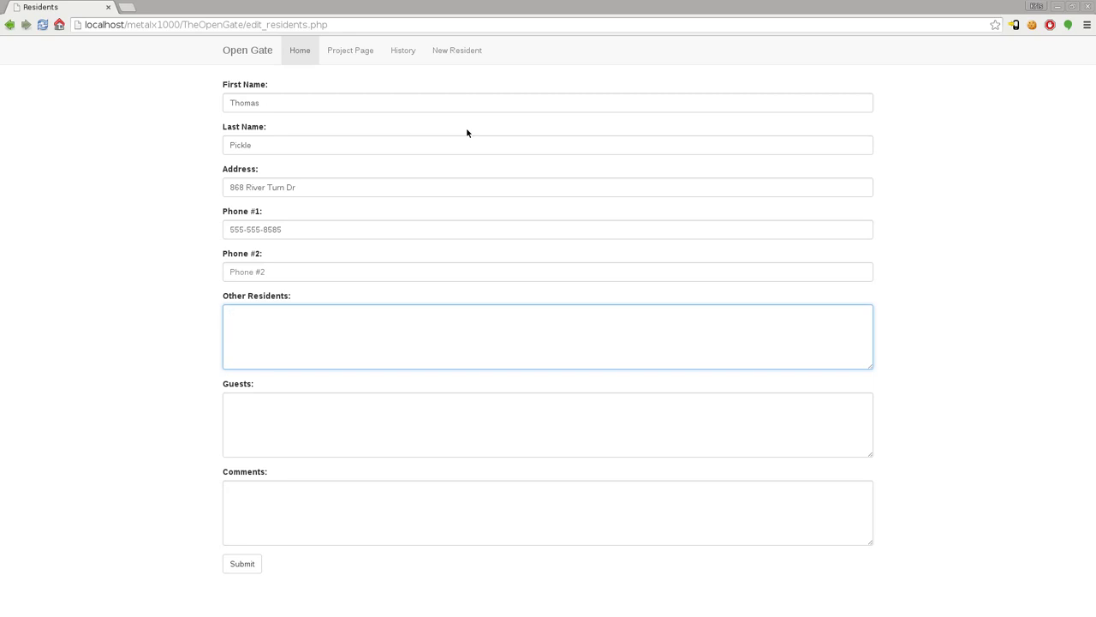
# Step: Enter one other resident's name, one guest's name, and the comment 'Don't call after 10pm'
pyautogui.press('Tab')
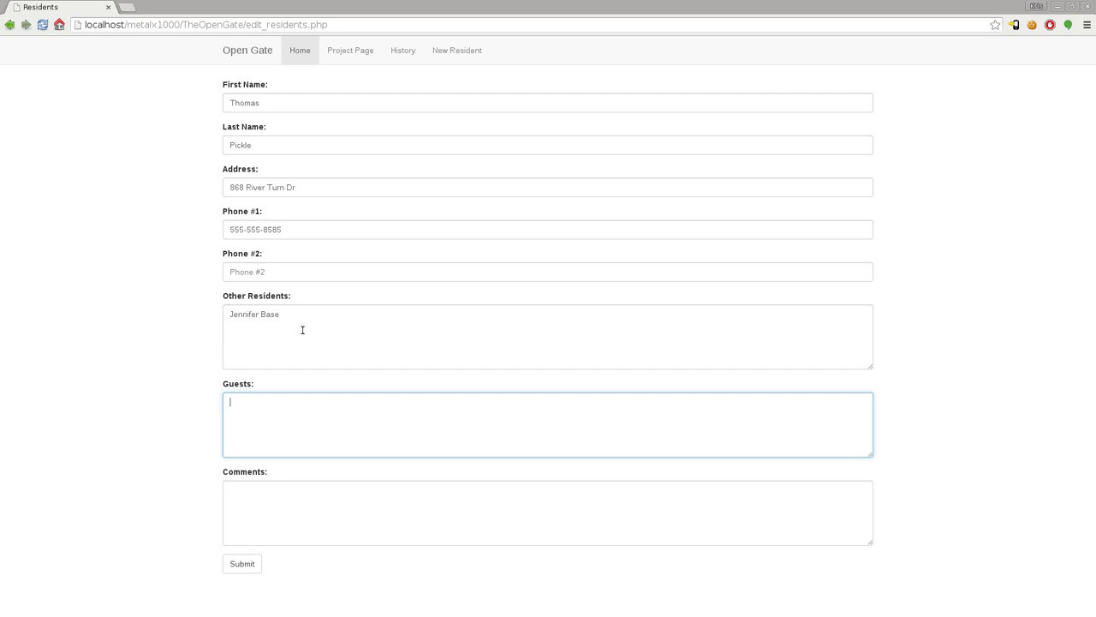
pyautogui.click(311, 522)
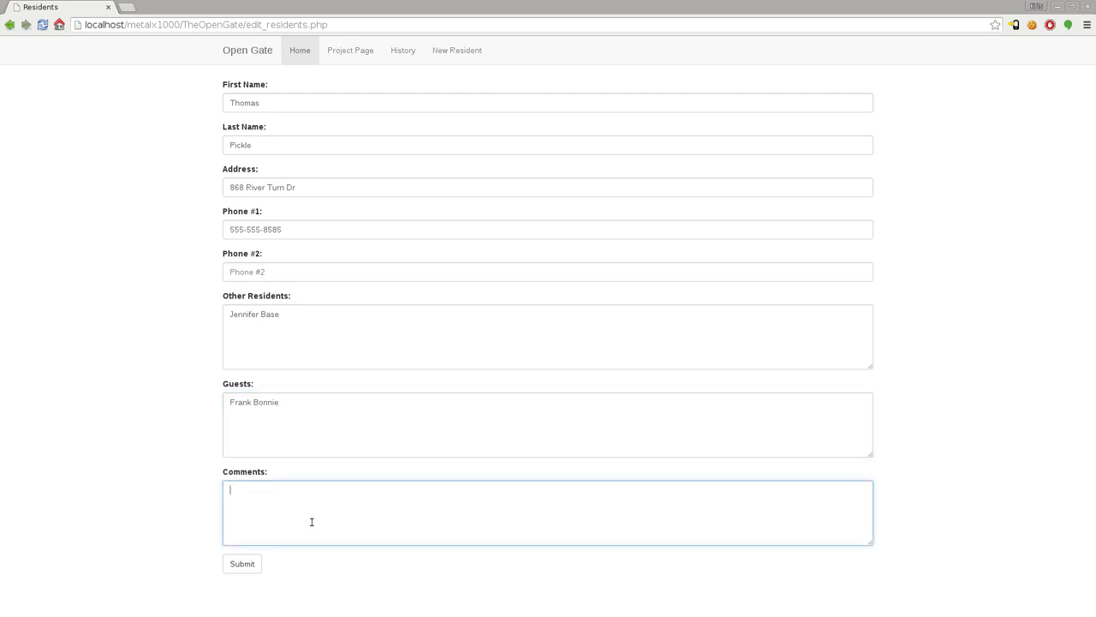
pyautogui.write("Don't call after 10pm")
# Step: Submit the resident, confirm the list now counts 7 residents, and search by part of the surname
pyautogui.click(252, 561)
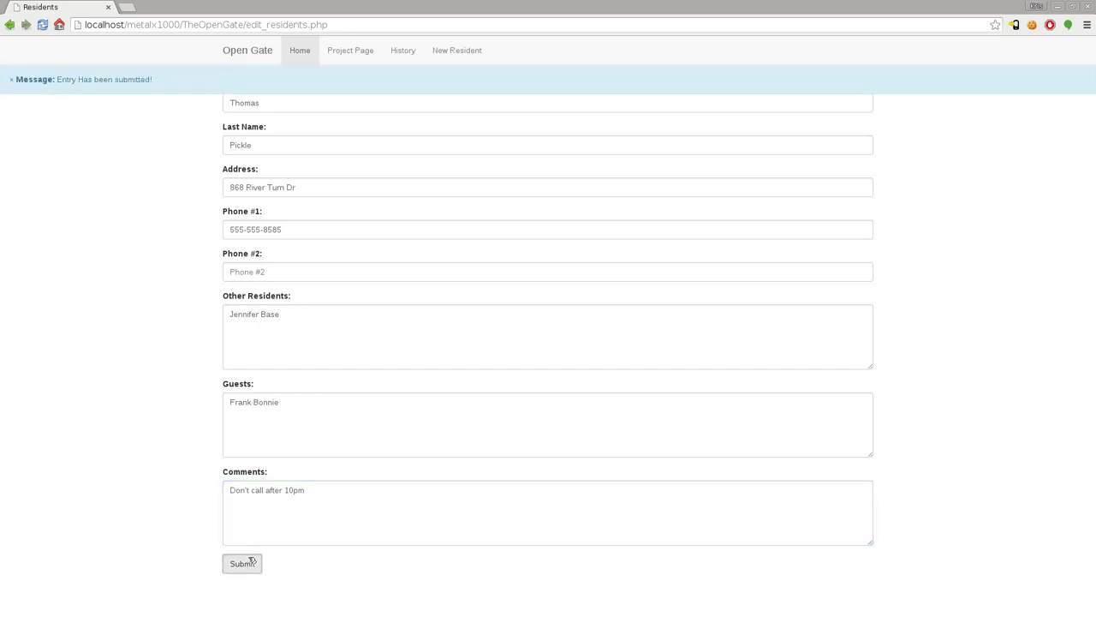
pyautogui.click(306, 56)
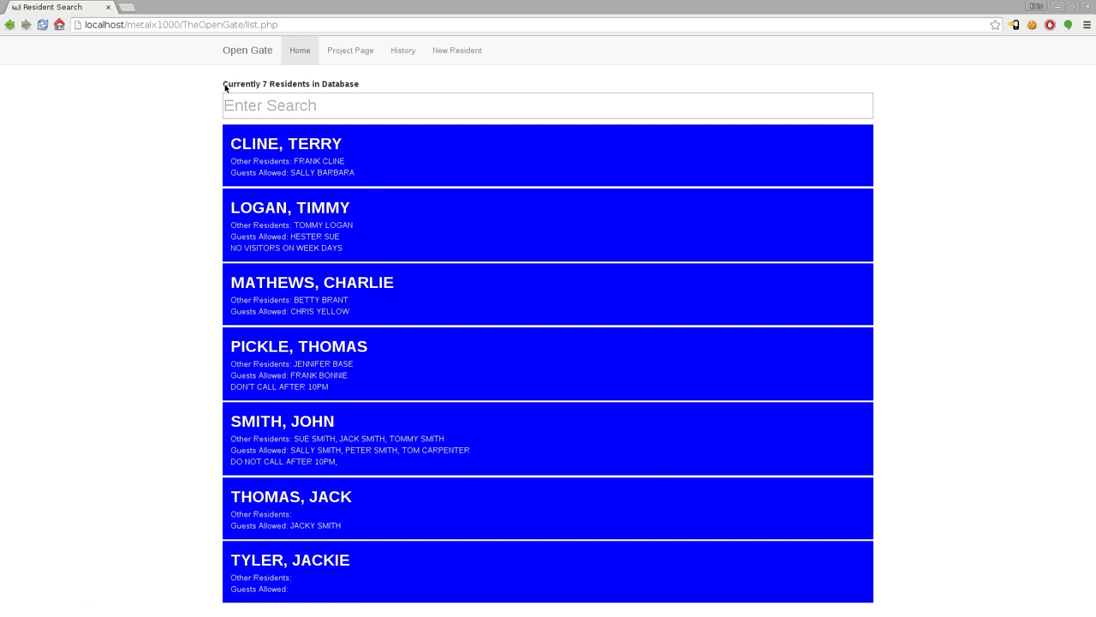
pyautogui.moveTo(225, 86); pyautogui.dragTo(361, 84)
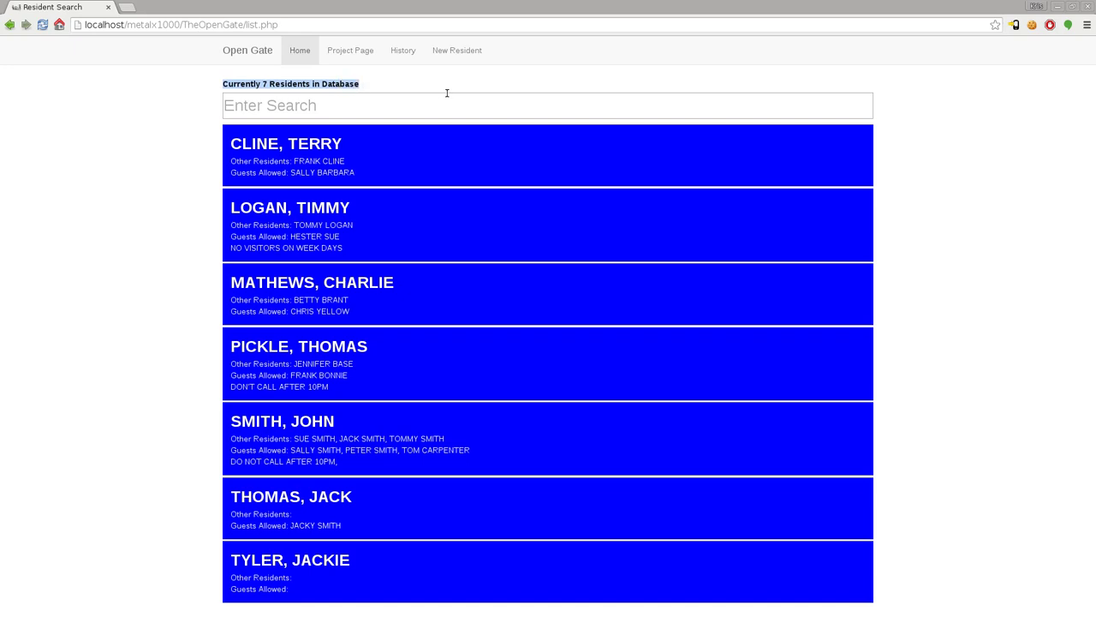
pyautogui.click(387, 105)
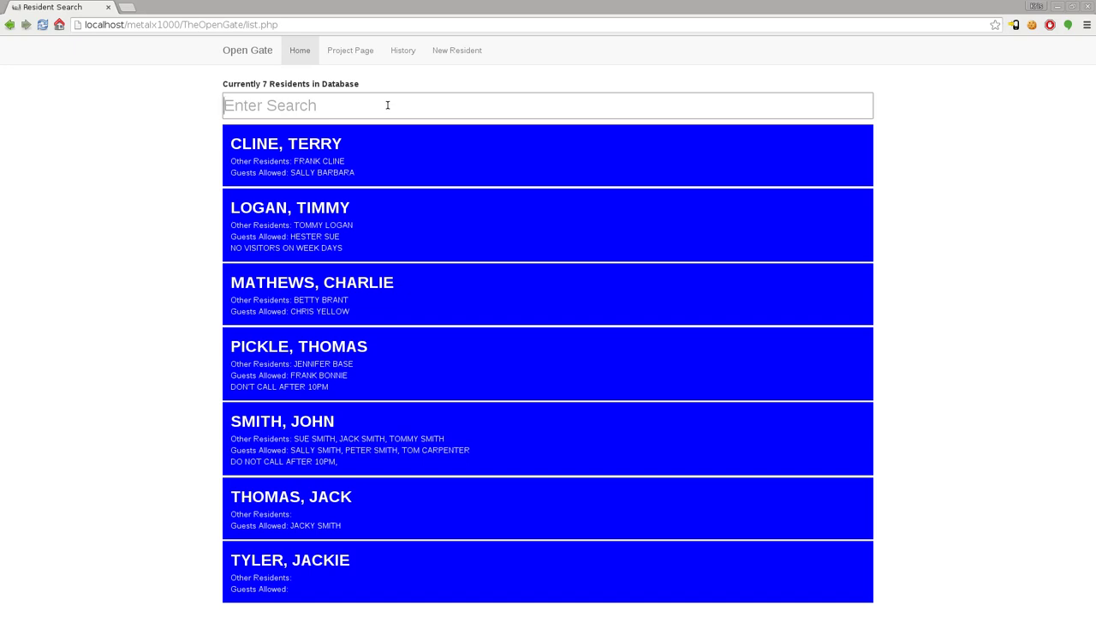
pyautogui.write('pick')
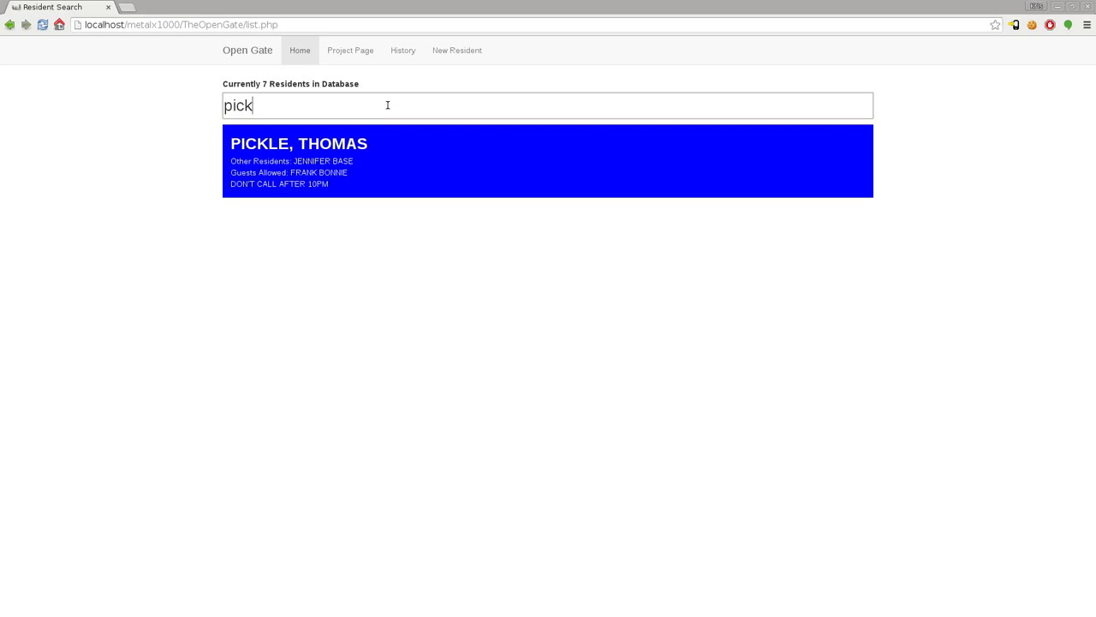
# Step: Open the new resident's visitor form and check its name and address fields
pyautogui.click(389, 165)
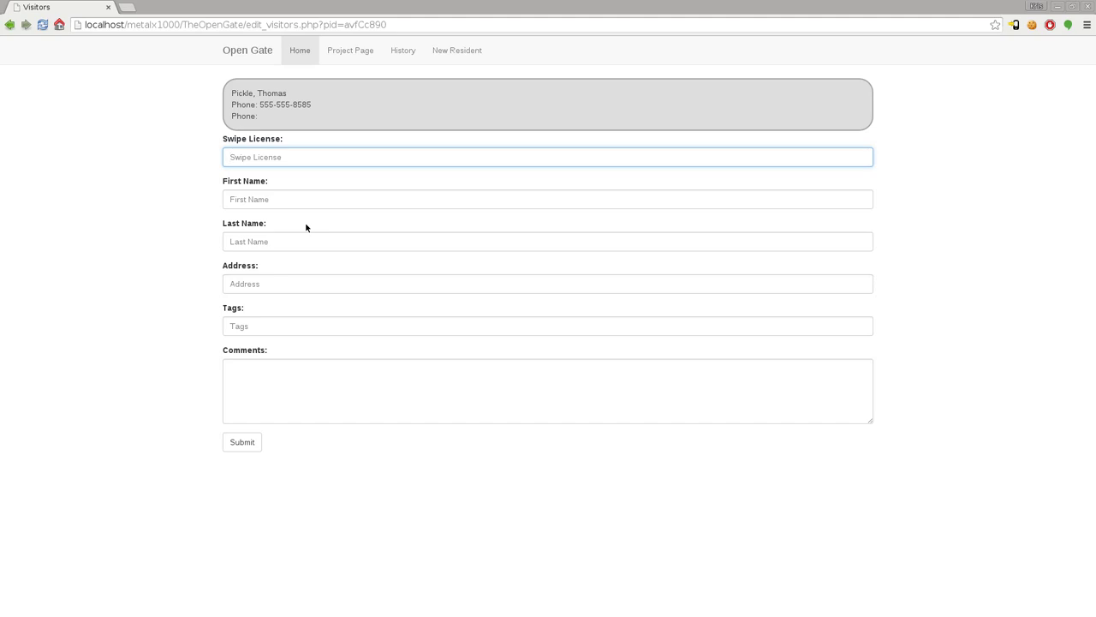
pyautogui.click(259, 199)
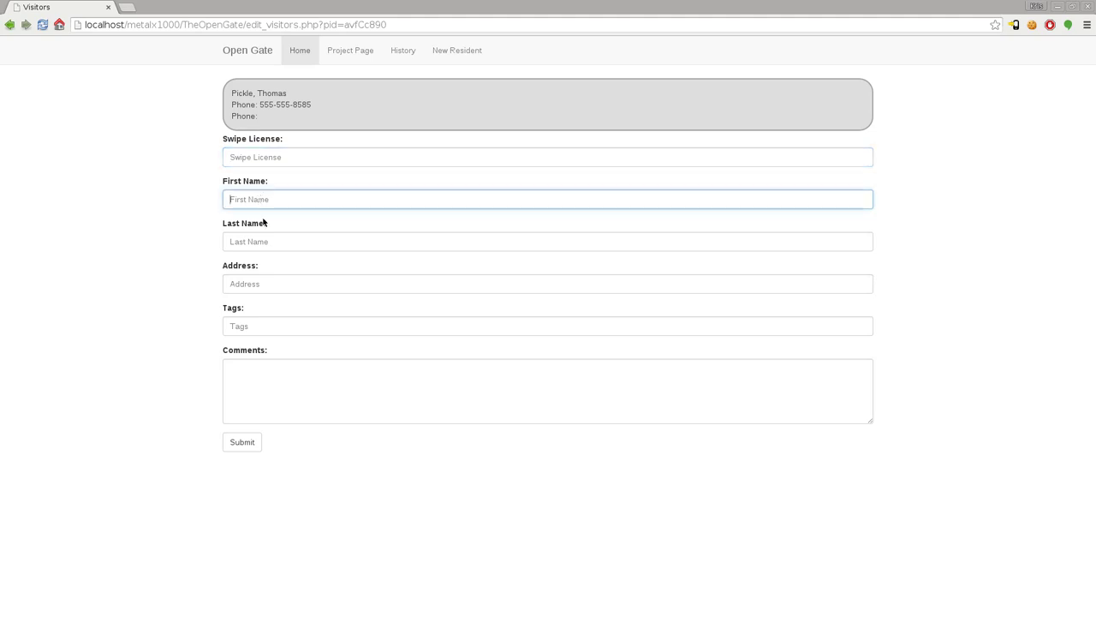
pyautogui.click(269, 237)
pyautogui.click(258, 282)
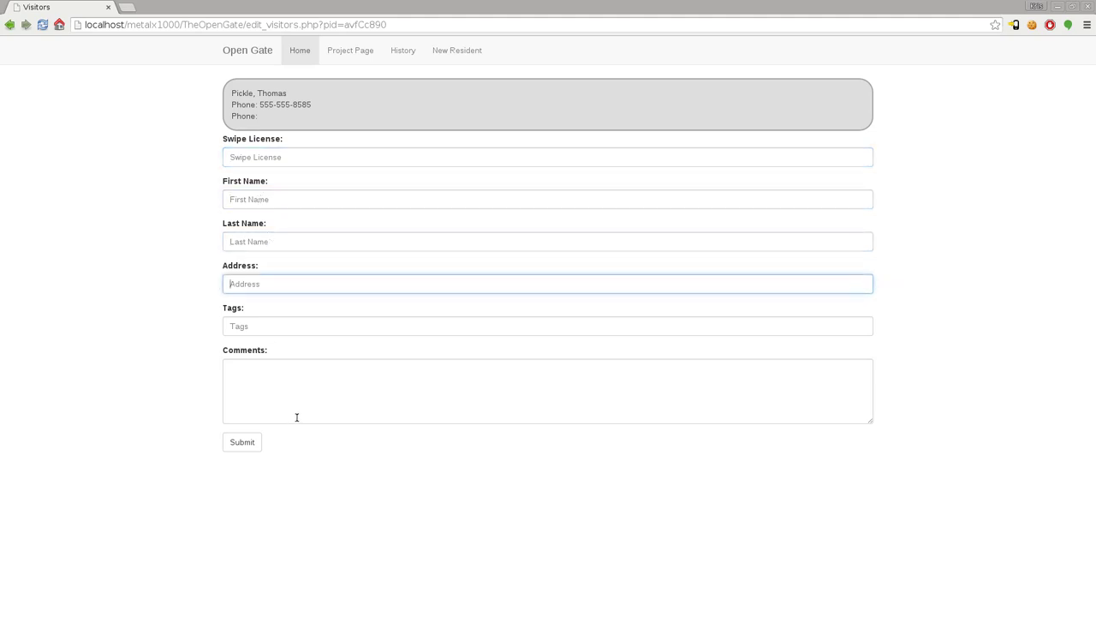
pyautogui.click(288, 199)
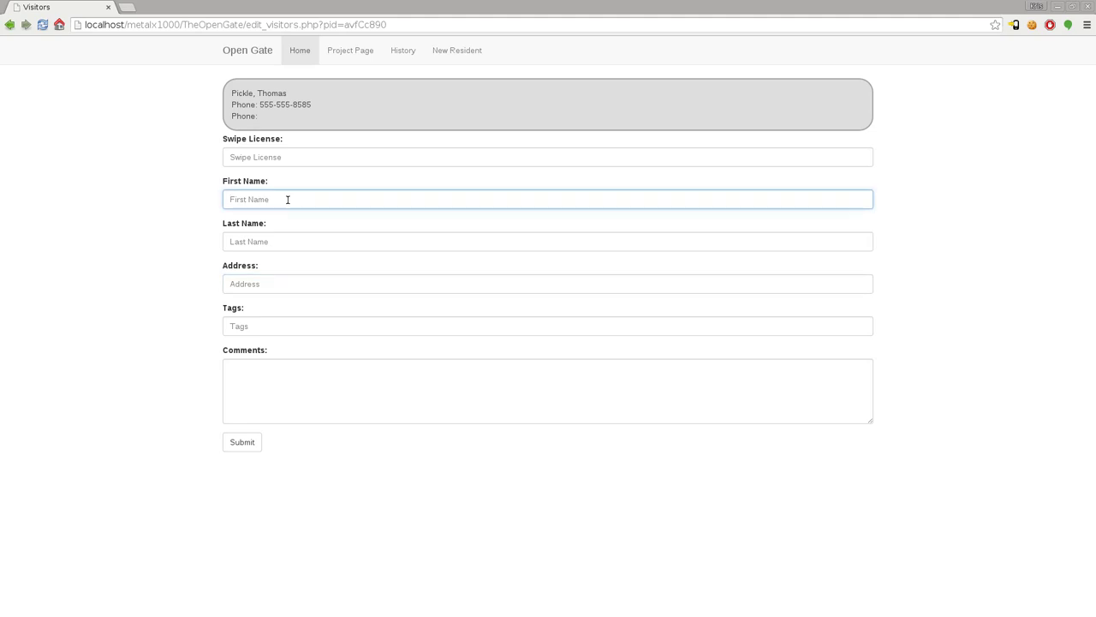
# Step: Fill in the guest's first and last name, address and tag code, then submit the visitor entry
pyautogui.press('Tab')
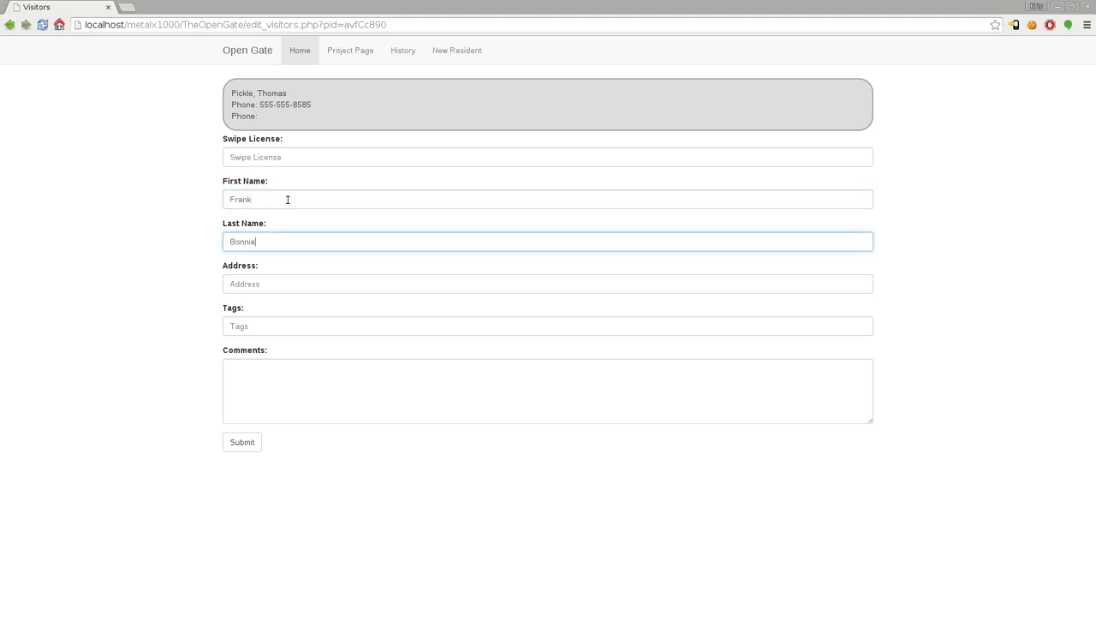
pyautogui.press('Tab')
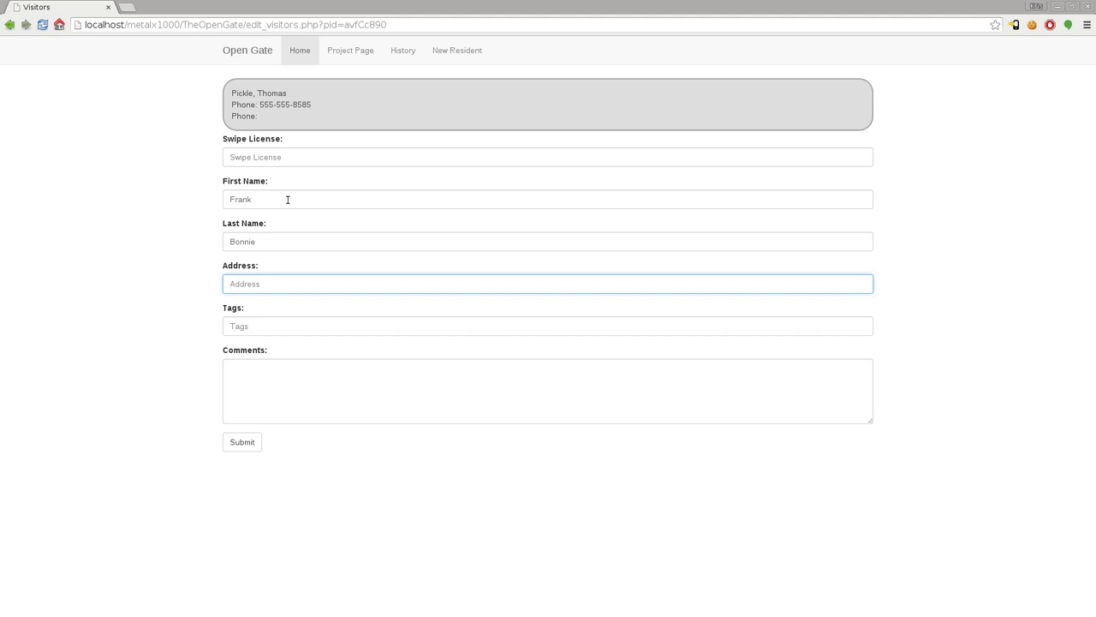
pyautogui.press('Tab')
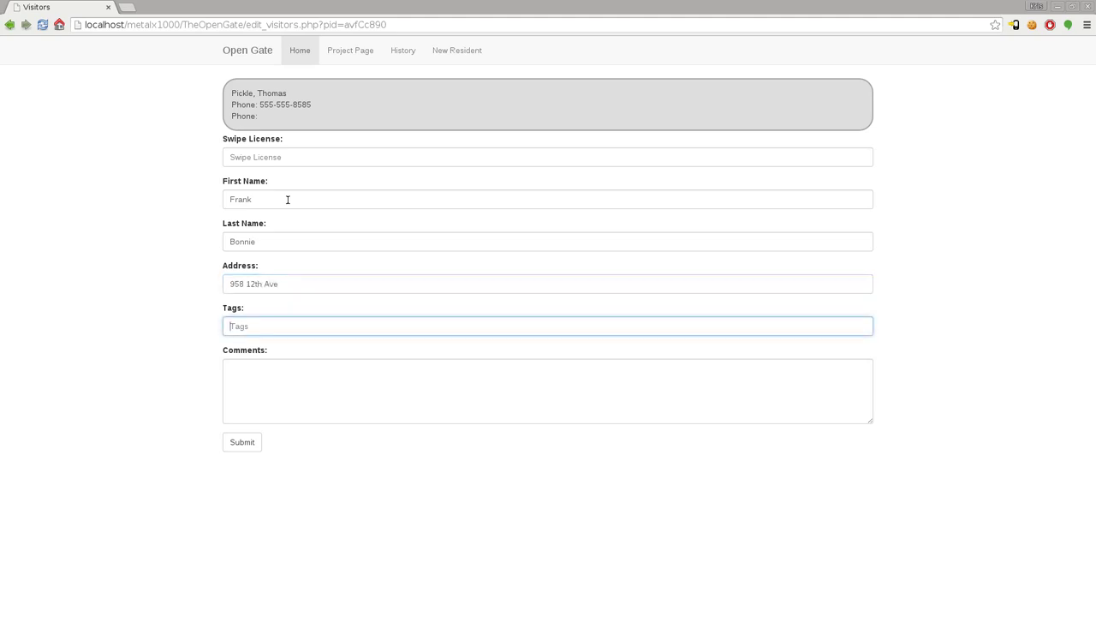
pyautogui.write('SDJHF894327')
pyautogui.click(284, 376)
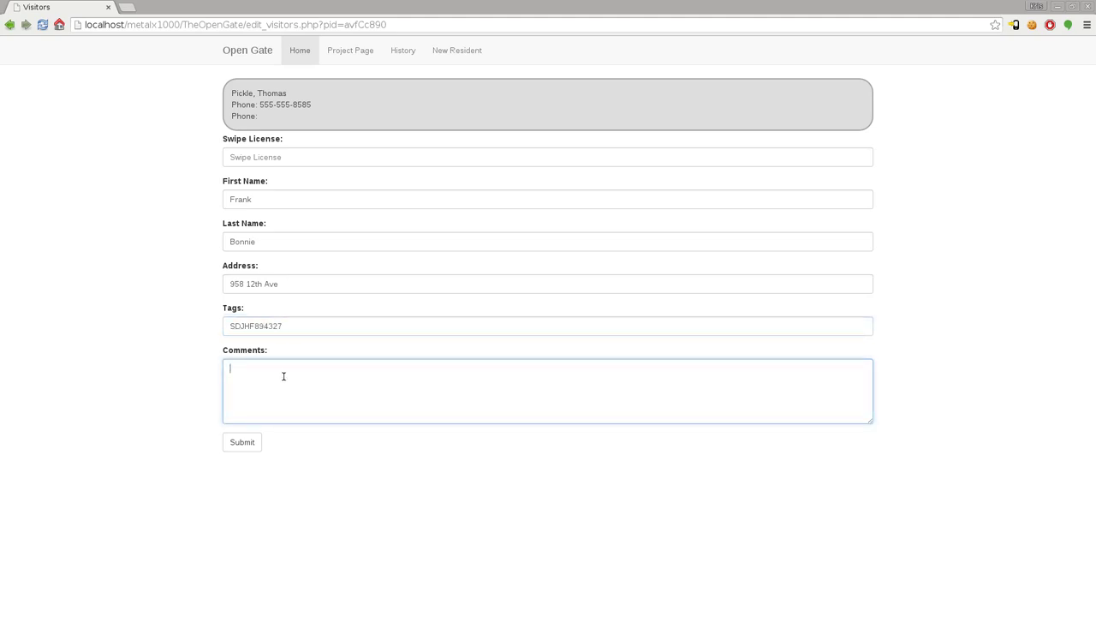
pyautogui.click(245, 436)
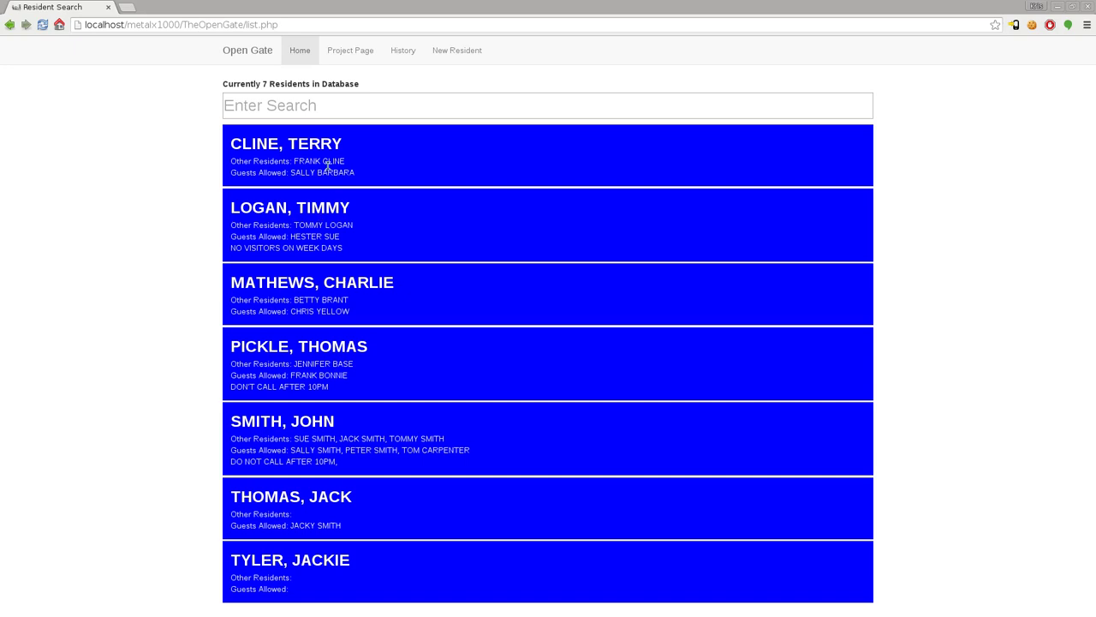
# Step: Search residents by surname, other-resident name and guest name in turn, then clear the search
pyautogui.click(326, 106)
pyautogui.write('pi')
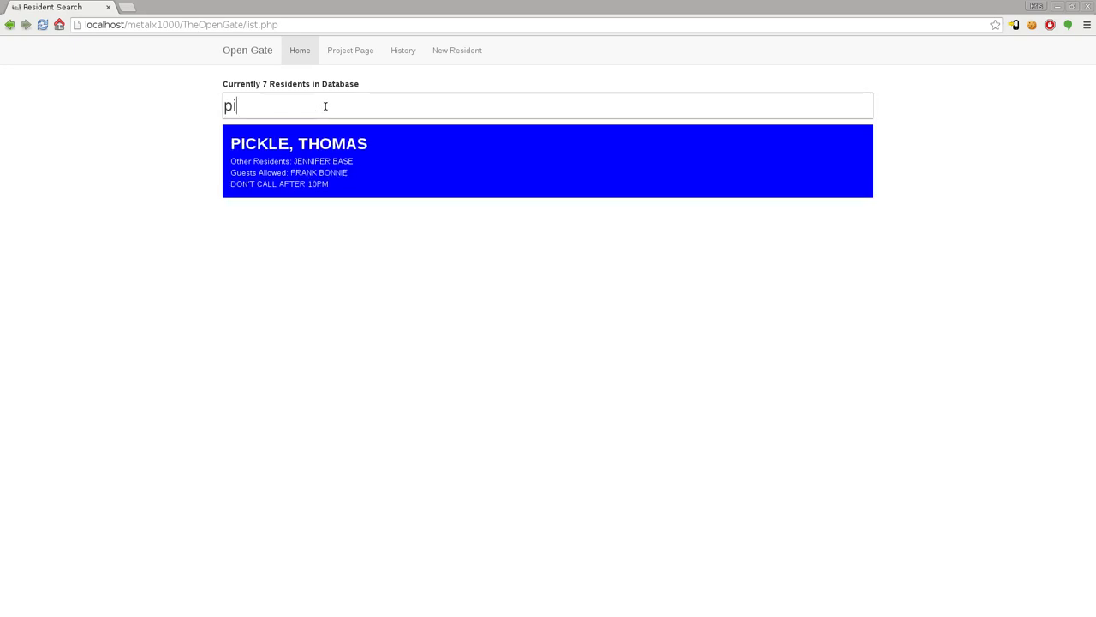
pyautogui.press('BackSpace')
pyautogui.press('BackSpace')
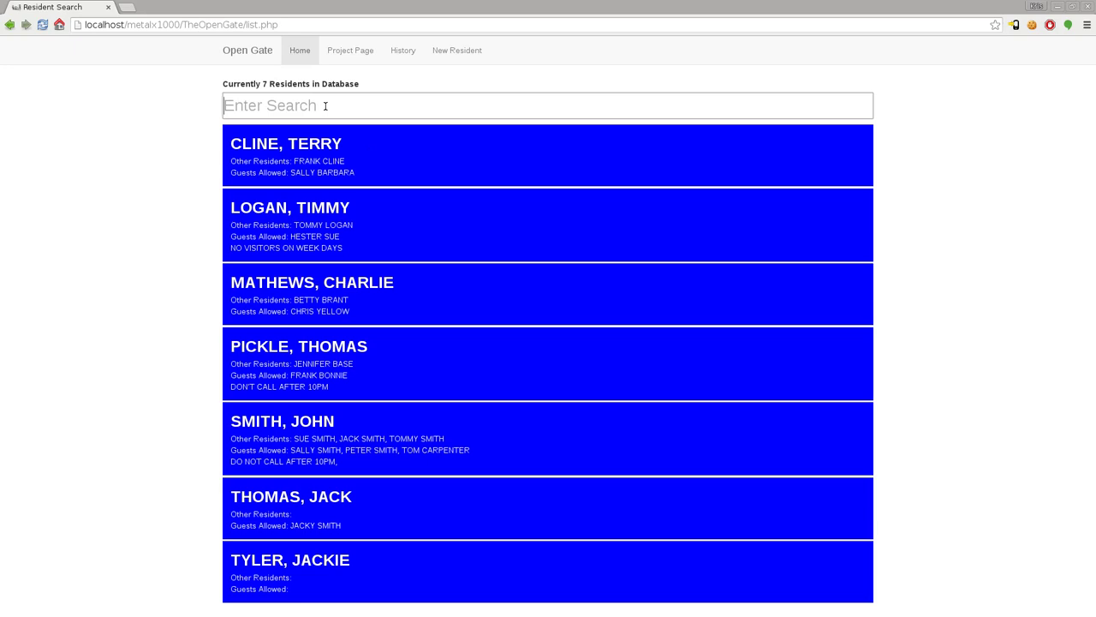
pyautogui.write('bas')
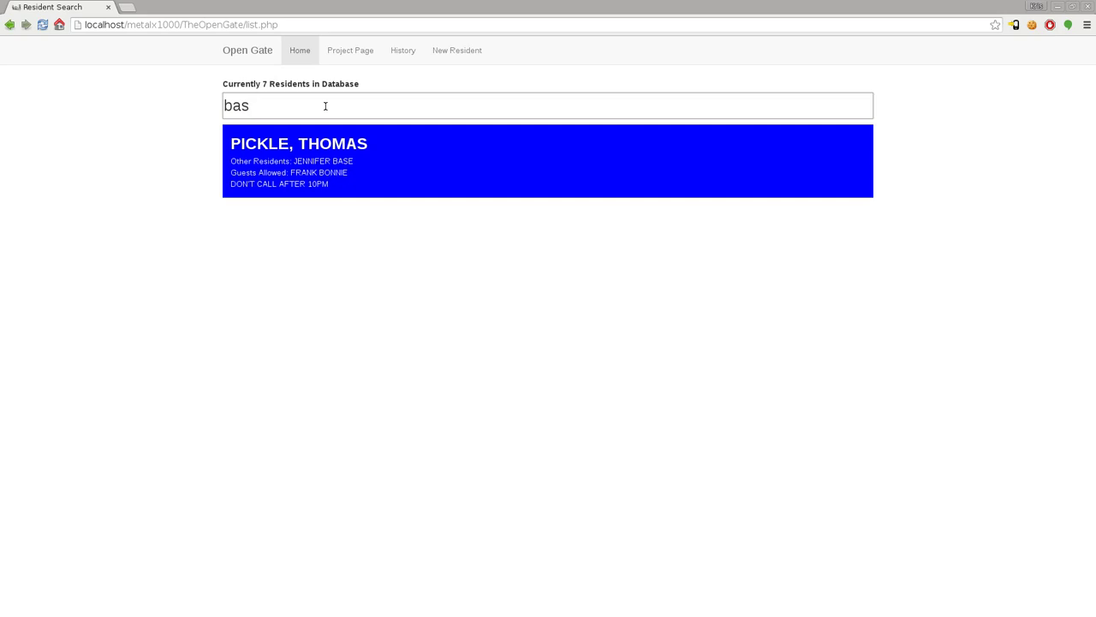
pyautogui.press('BackSpace')
pyautogui.press('BackSpace')
pyautogui.press('BackSpace')
pyautogui.write('frank')
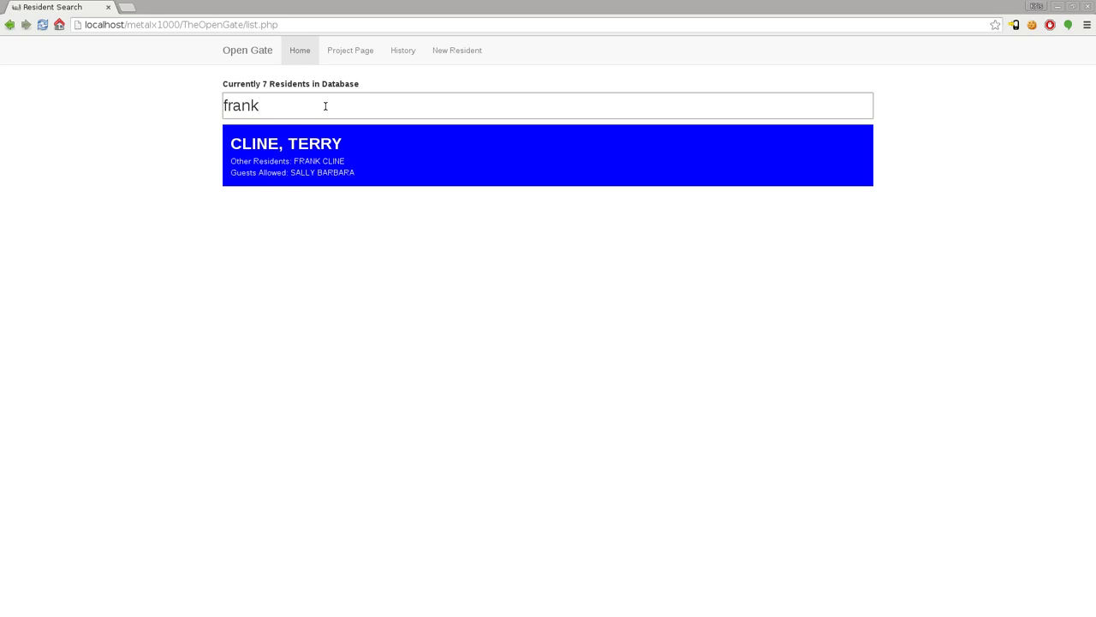
pyautogui.press('BackSpace')
pyautogui.press('BackSpace')
pyautogui.press('BackSpace')
pyautogui.press('BackSpace')
pyautogui.press('BackSpace')
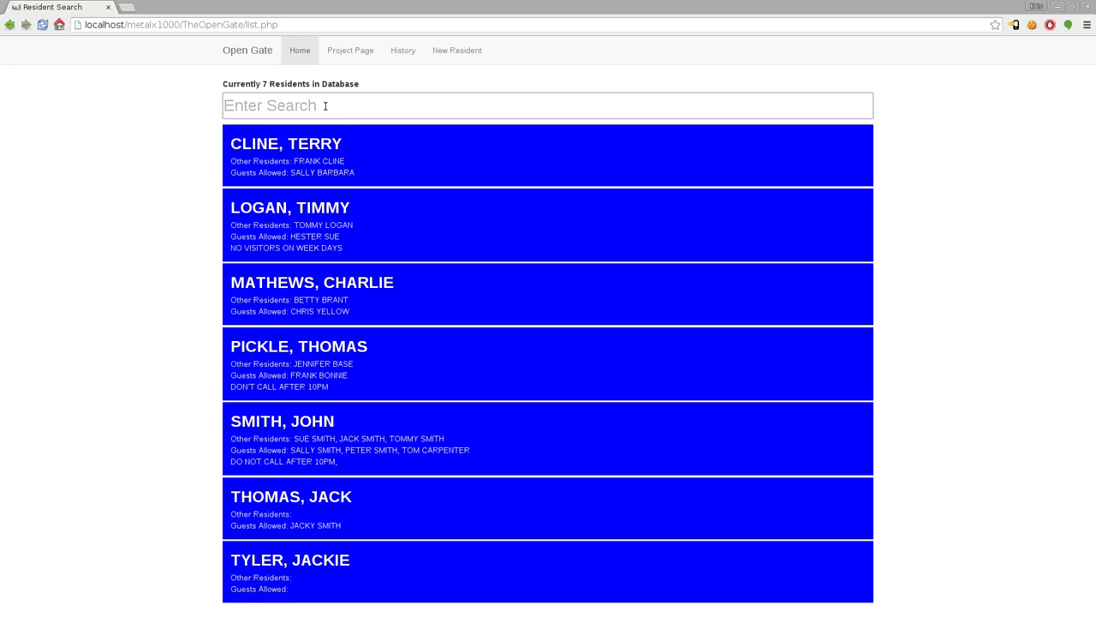
# Step: In the visit History, search by the resident's surname, then by the guest's surname
pyautogui.click(402, 50)
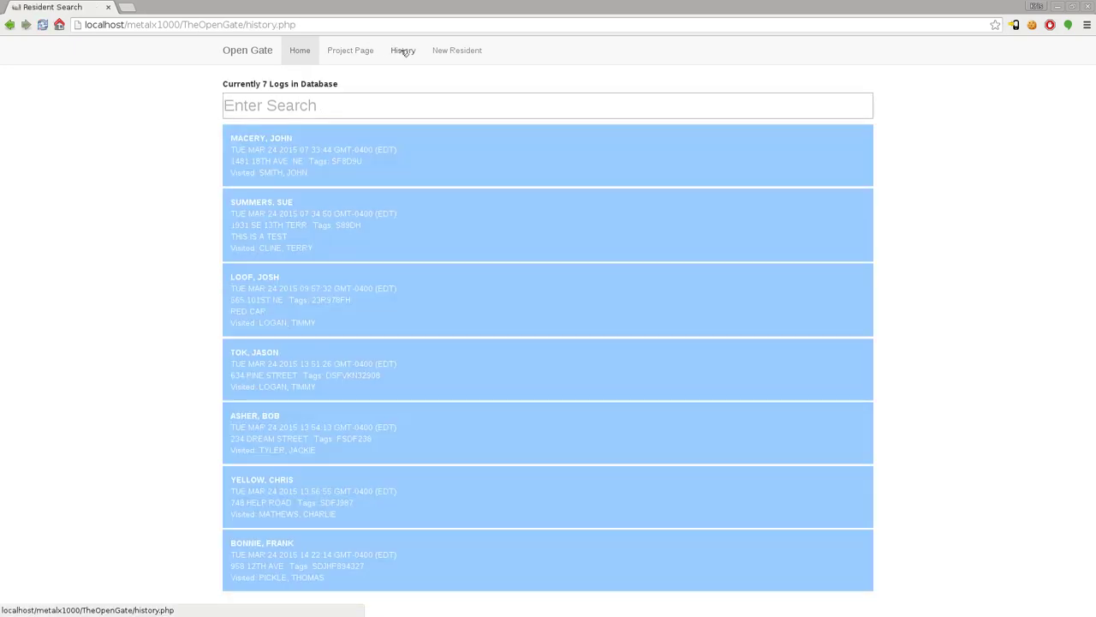
pyautogui.click(338, 106)
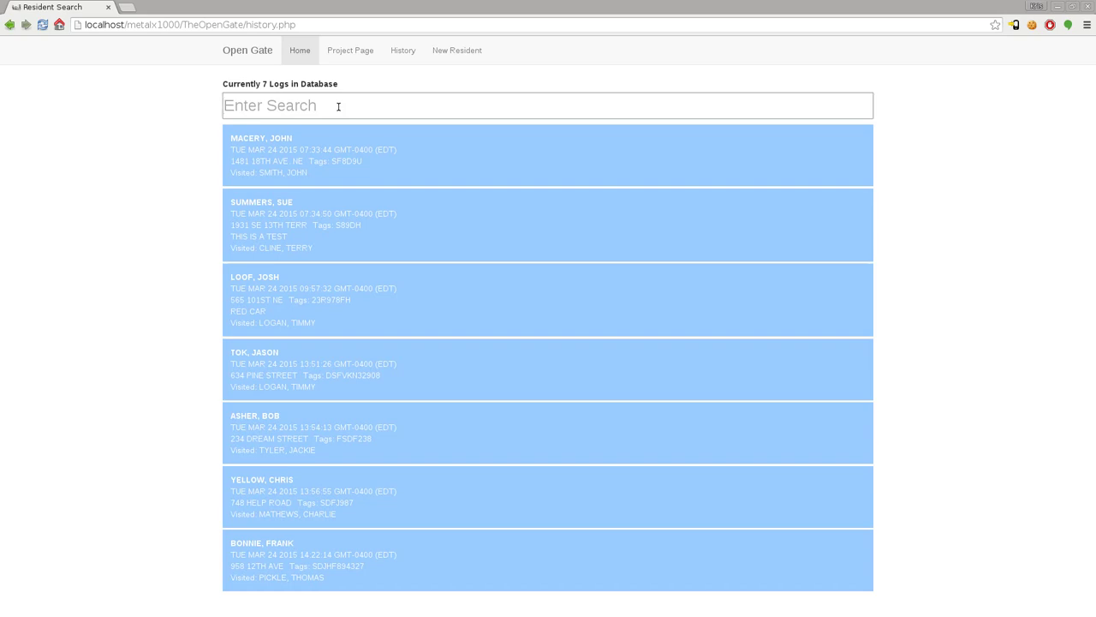
pyautogui.write('pick')
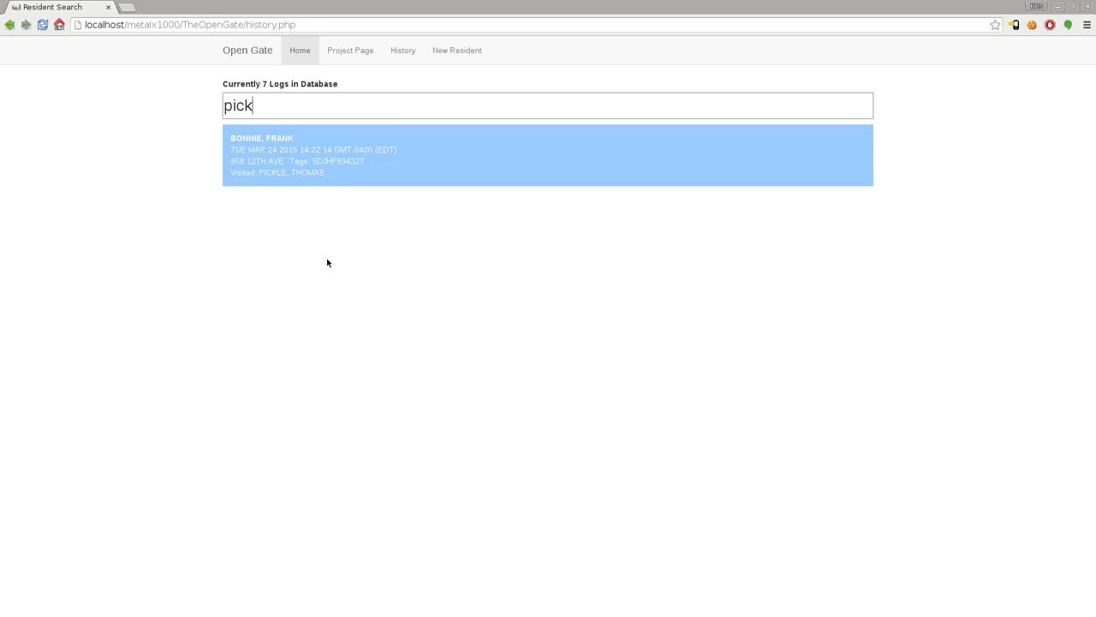
pyautogui.press('BackSpace')
pyautogui.press('BackSpace')
pyautogui.press('BackSpace')
pyautogui.press('BackSpace')
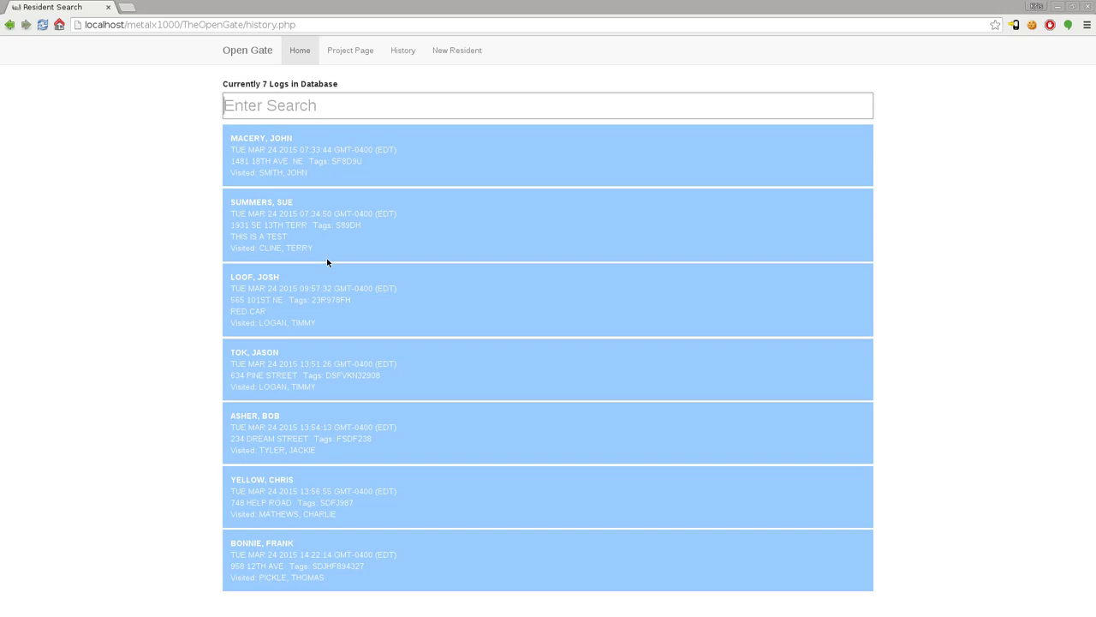
pyautogui.write('bon')
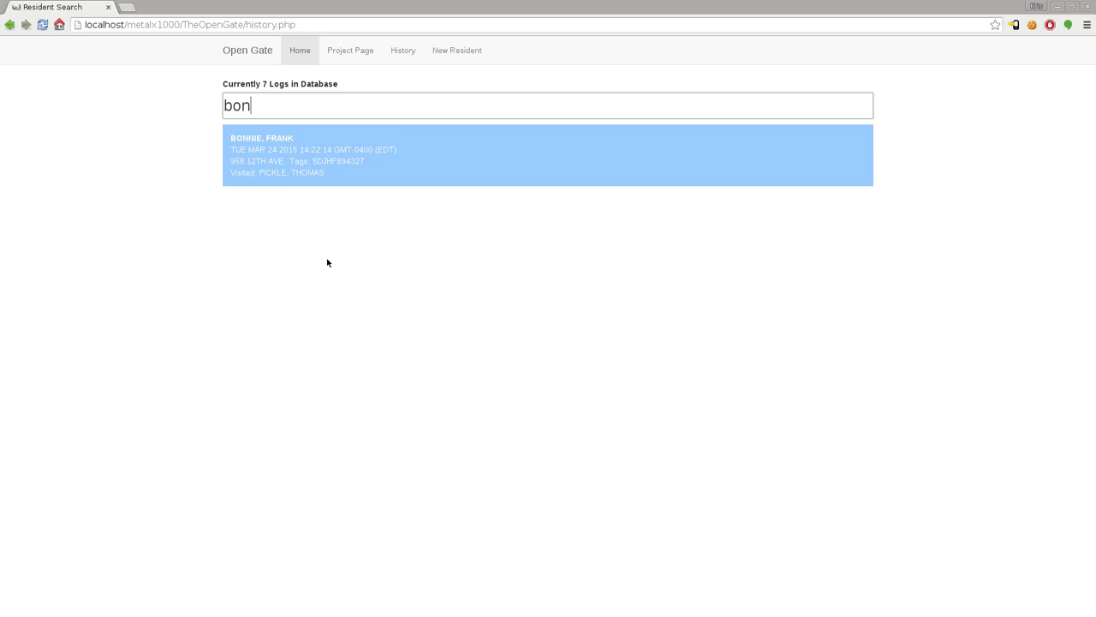
# Step: Search the resident list by part of the new resident's name and open their visitor form
pyautogui.click(300, 50)
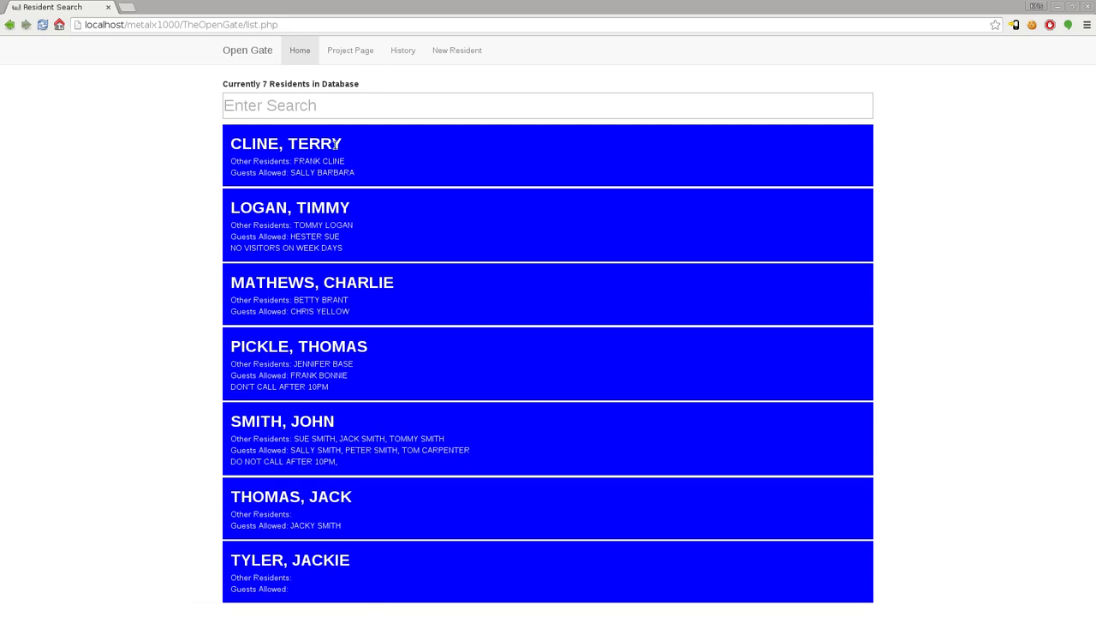
pyautogui.click(342, 112)
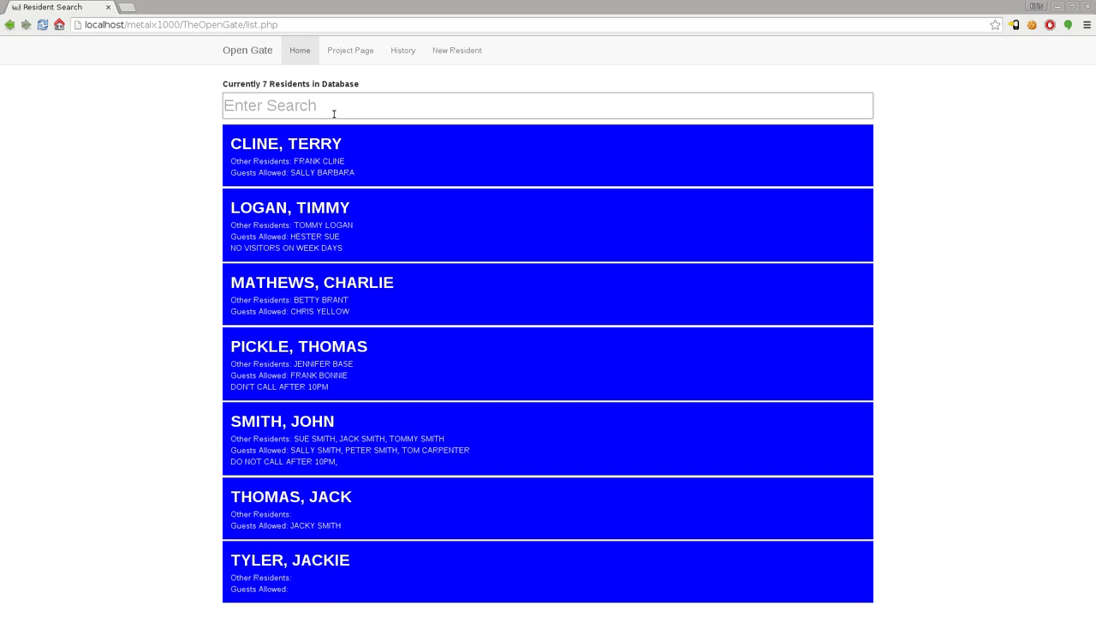
pyautogui.write('pic')
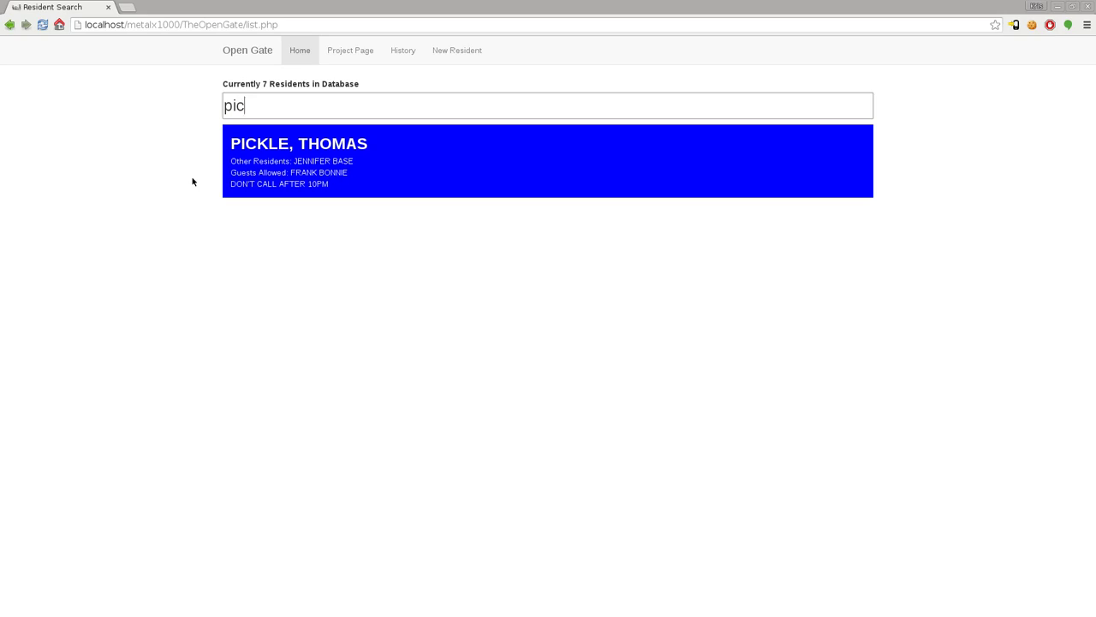
pyautogui.click(388, 162)
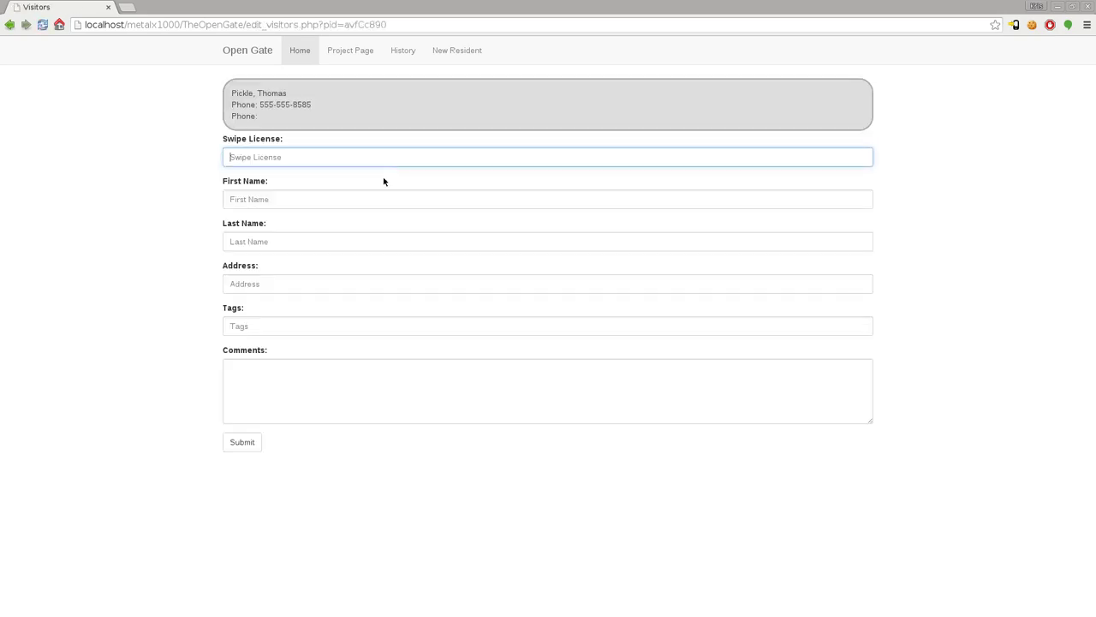
# Step: Add a second phone number to the resident's details and save
pyautogui.click(349, 105)
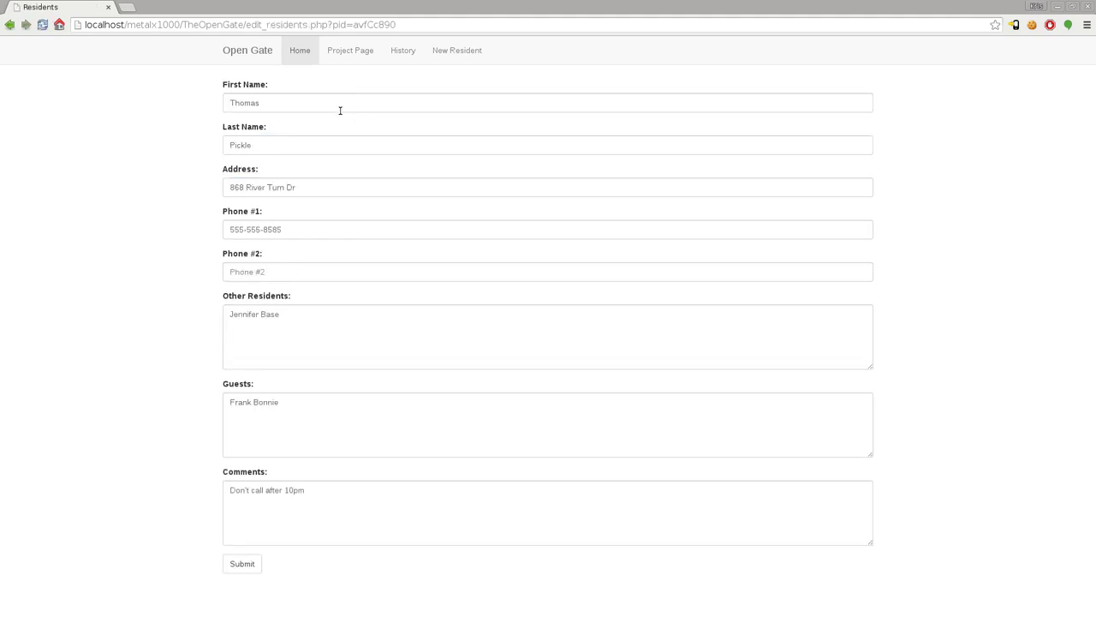
pyautogui.click(290, 270)
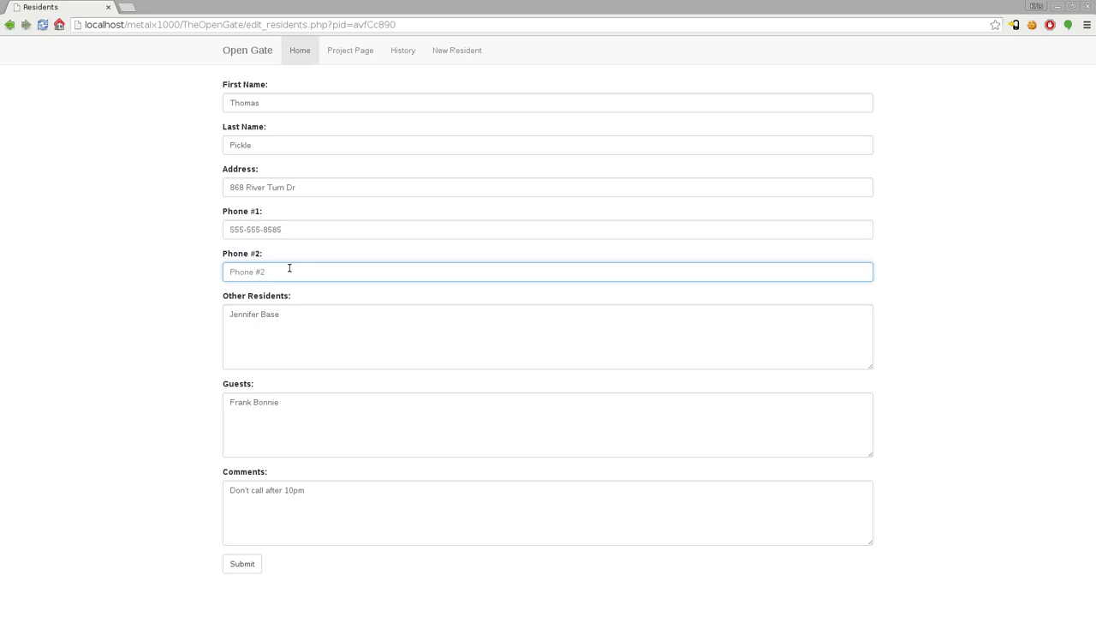
pyautogui.write('555-555-5858')
pyautogui.click(244, 563)
# Step: Search for the resident again, check their visitor form, and return to the resident list
pyautogui.click(299, 49)
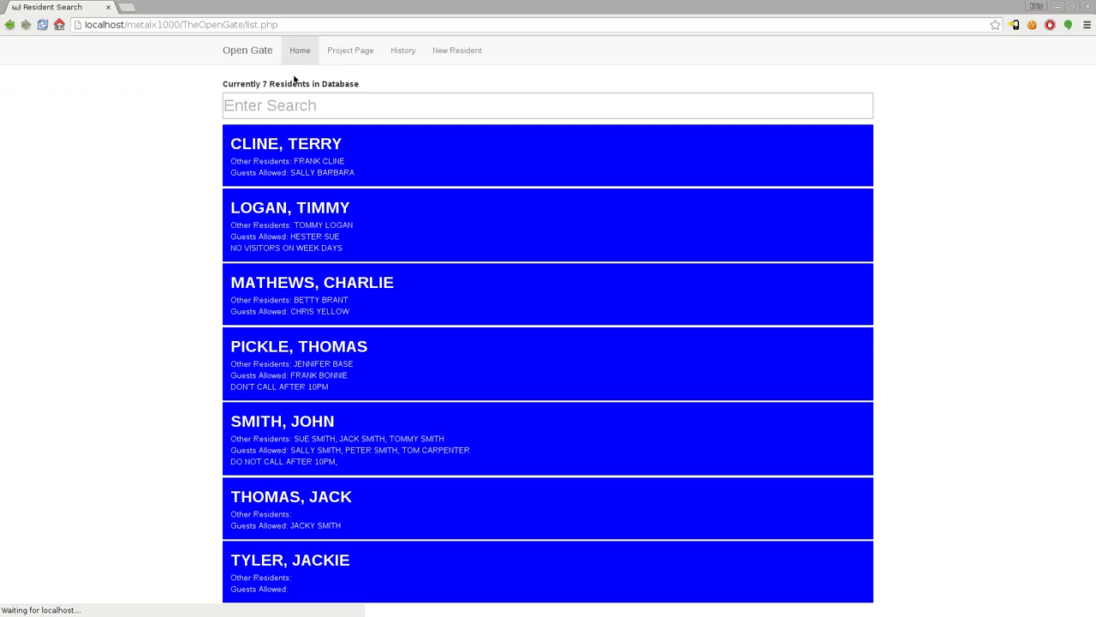
pyautogui.click(291, 107)
pyautogui.write('pi')
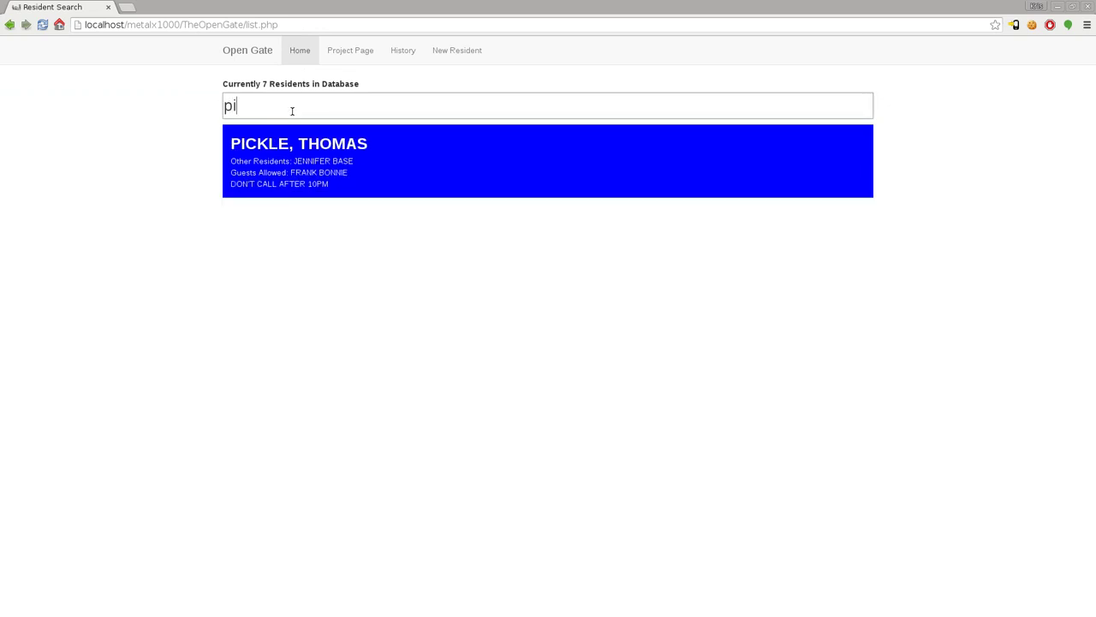
pyautogui.click(486, 160)
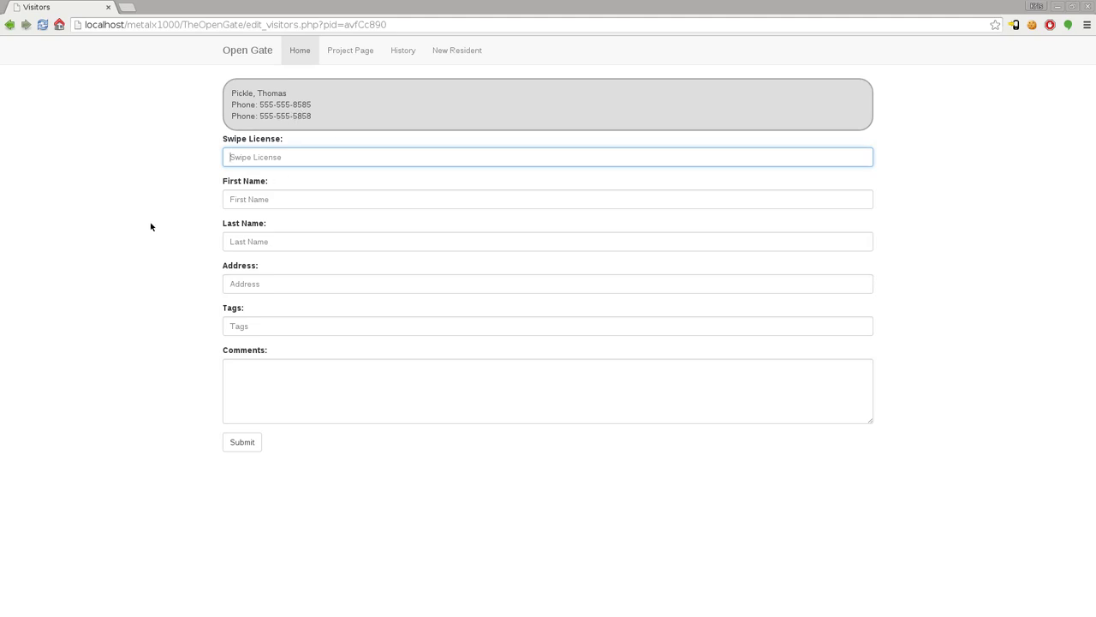
pyautogui.click(304, 50)
pyautogui.click(303, 96)
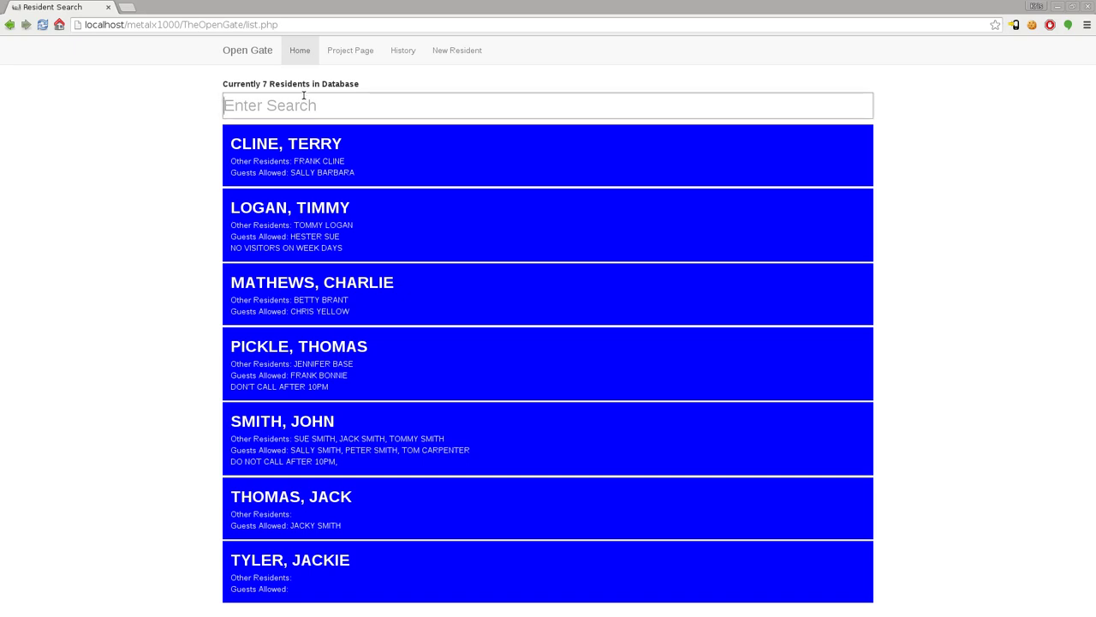
# Step: Search for another resident by part of their name and open their editable details
pyautogui.write('cli')
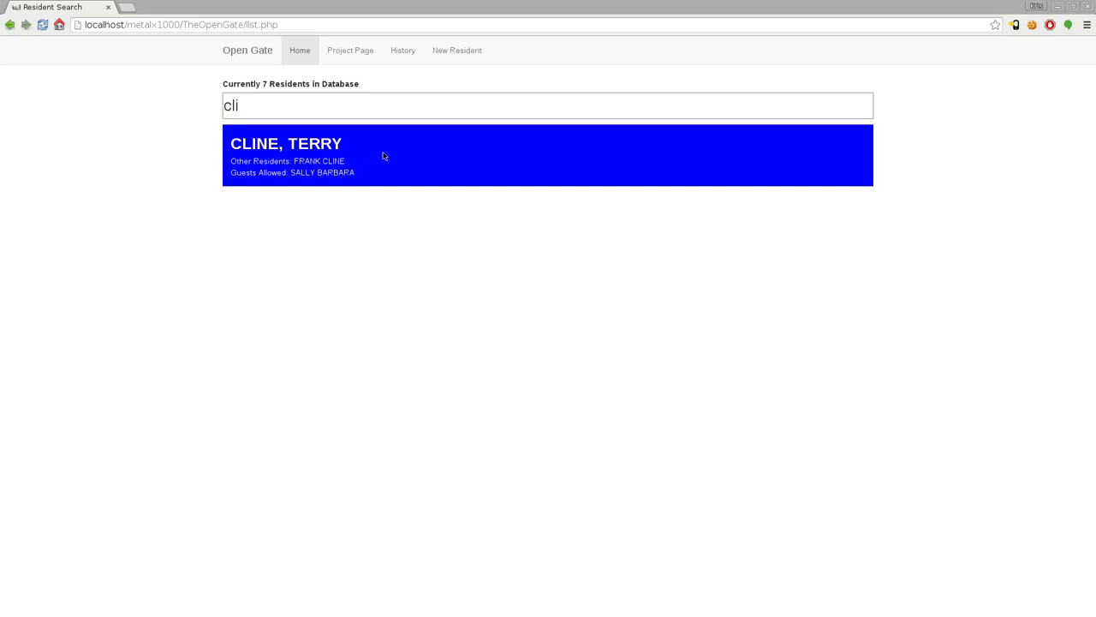
pyautogui.click(383, 156)
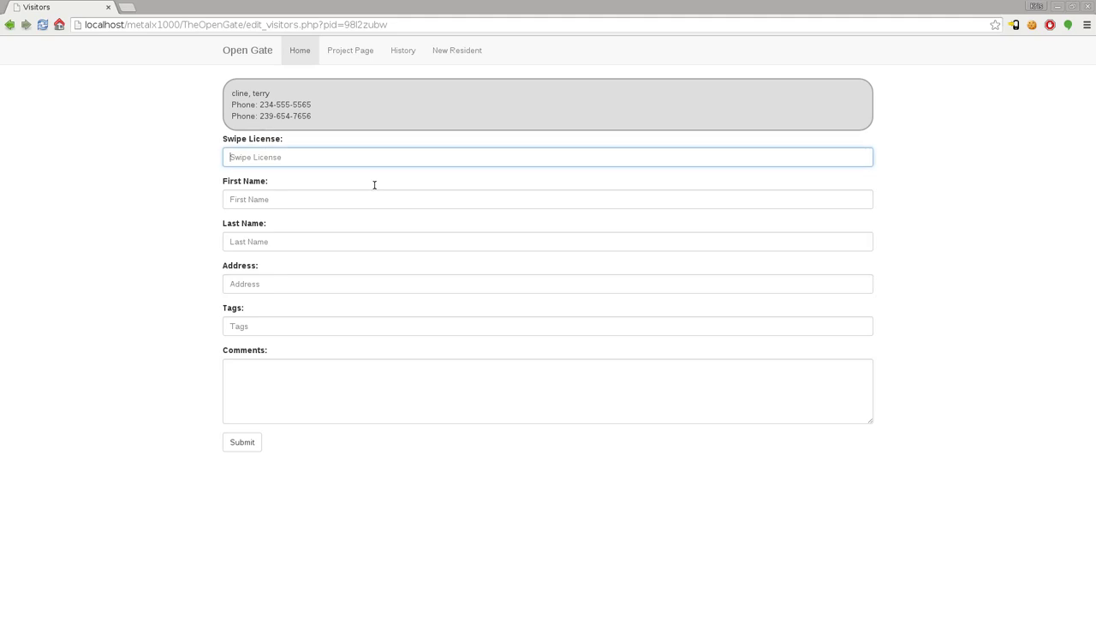
pyautogui.click(351, 103)
# Step: Enter the comment 'Cable Guy between 10am and 10PM 3/25/2015' and submit it
pyautogui.click(324, 512)
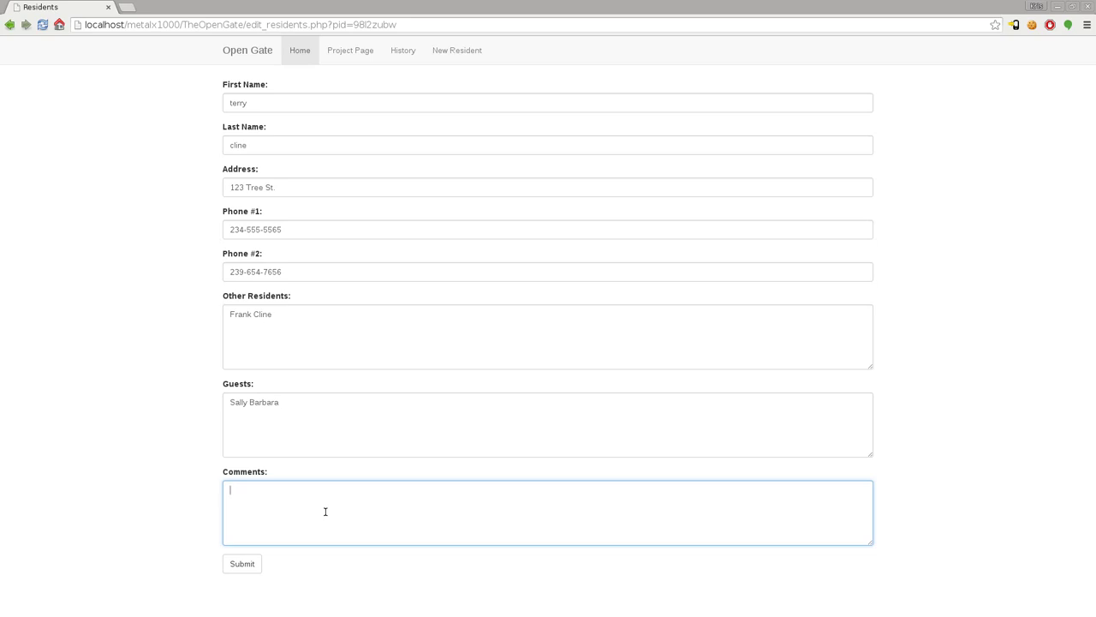
pyautogui.write('Cable Guy between')
pyautogui.write('0A')
pyautogui.press('BackSpace')
pyautogui.write('am and 10PM 3/25/')
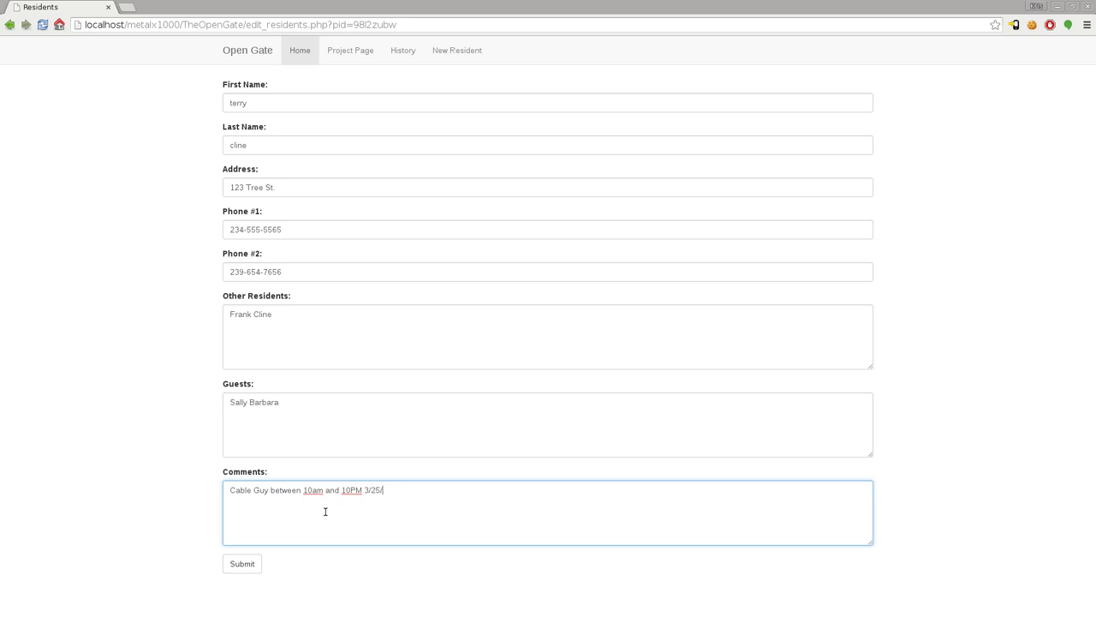
pyautogui.write('2015')
pyautogui.click(257, 562)
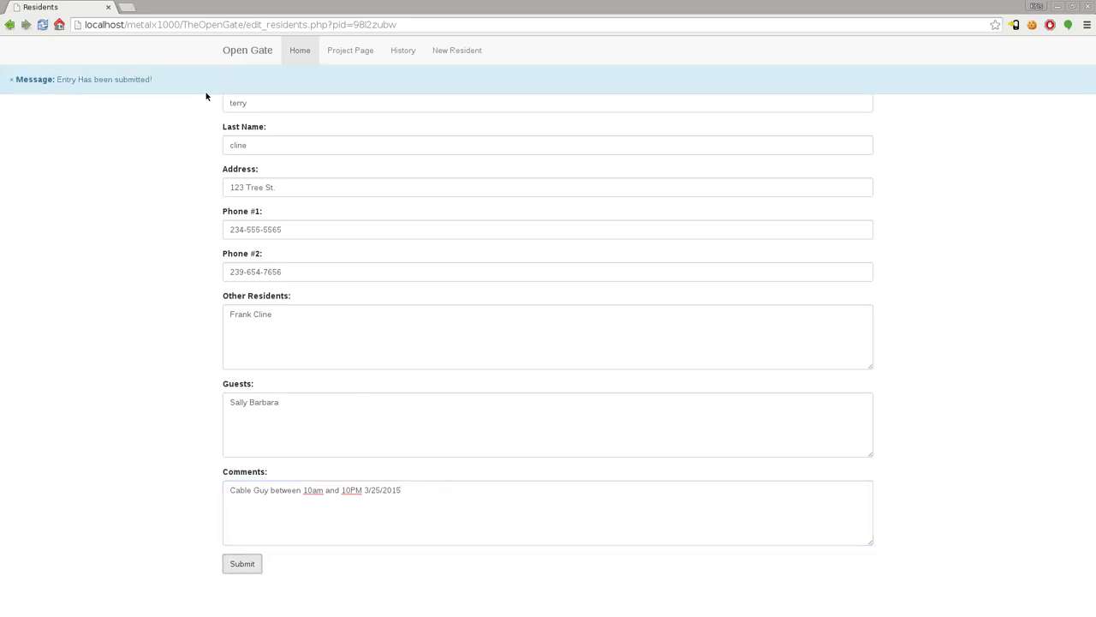
# Step: Back on the resident list, search 'cli' and open the matching resident's visitor form
pyautogui.click(301, 51)
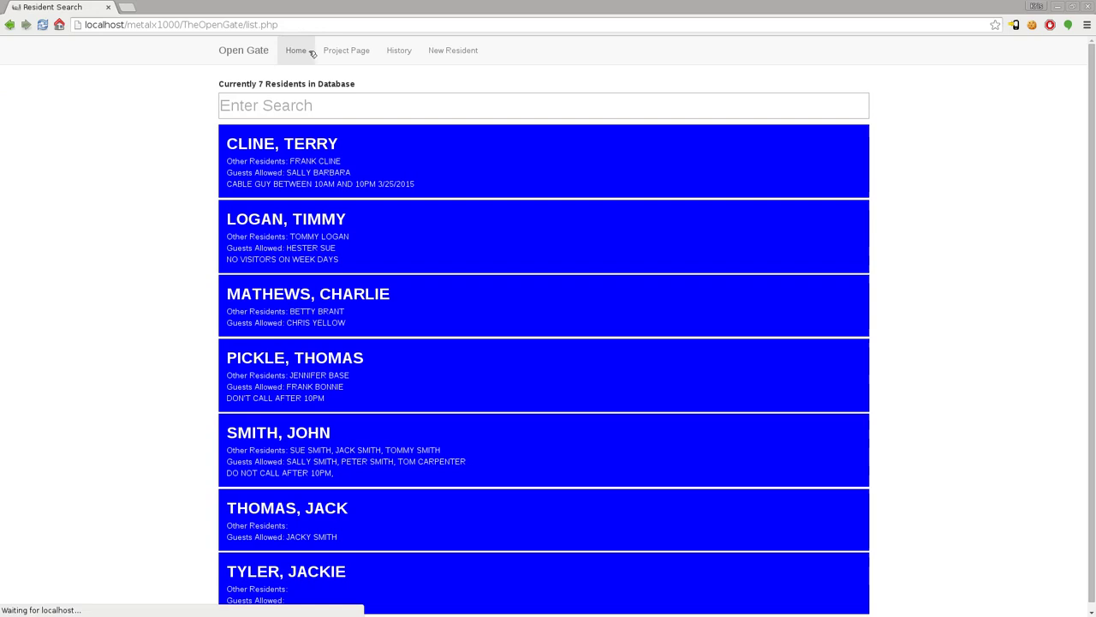
pyautogui.click(341, 107)
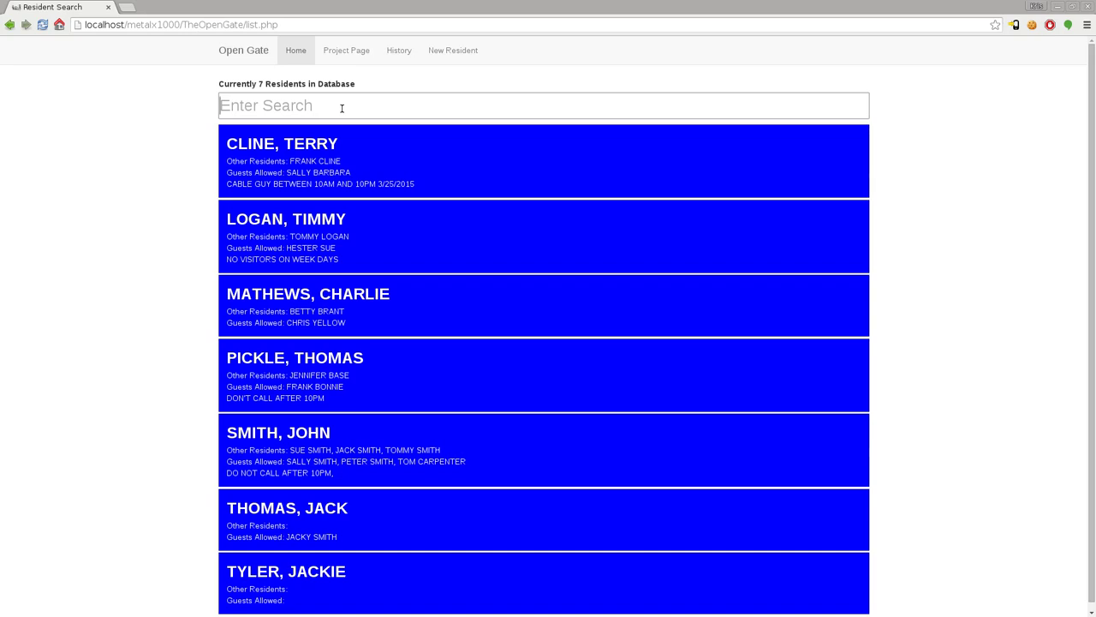
pyautogui.write('clie')
pyautogui.press('BackSpace')
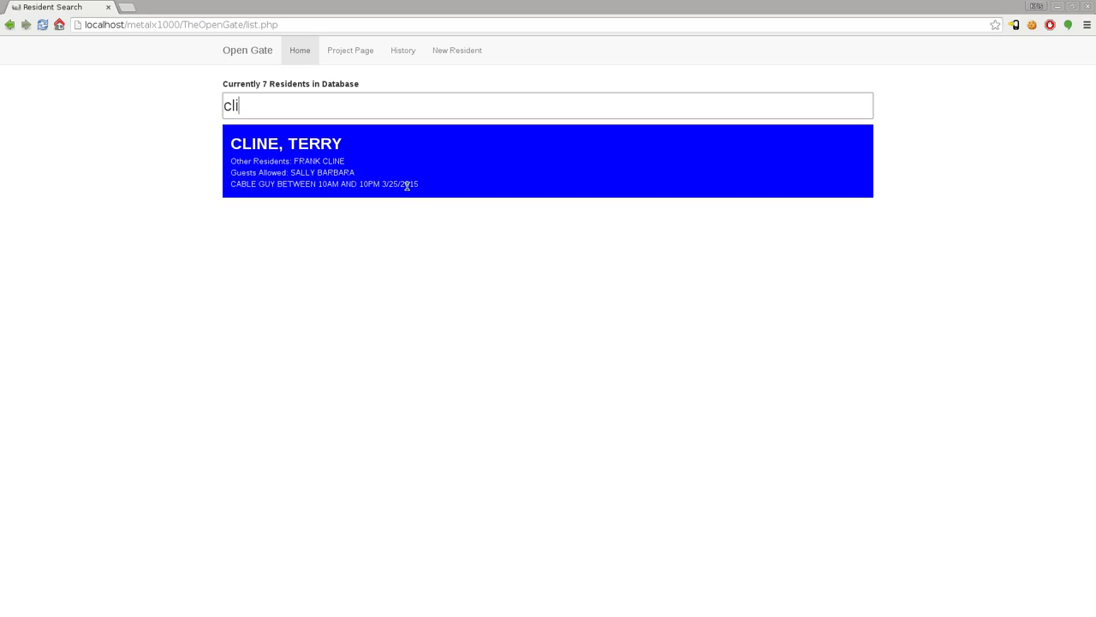
pyautogui.click(407, 182)
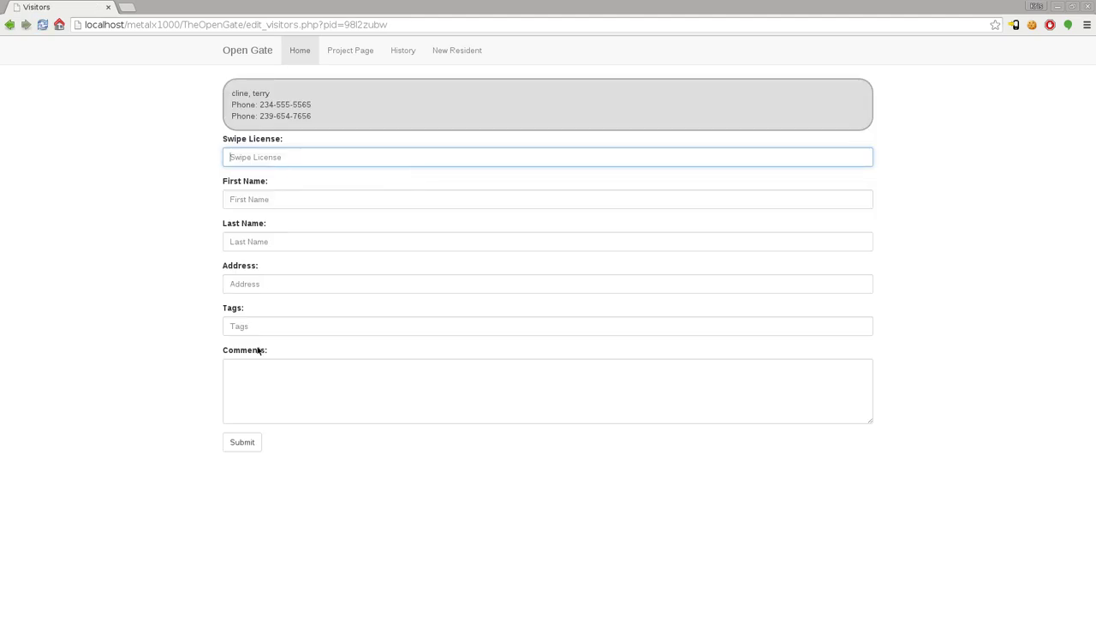
# Step: Delete the cable-guy comment from the resident's details and submit the change
pyautogui.click(361, 116)
pyautogui.moveTo(421, 497); pyautogui.dragTo(97, 470)
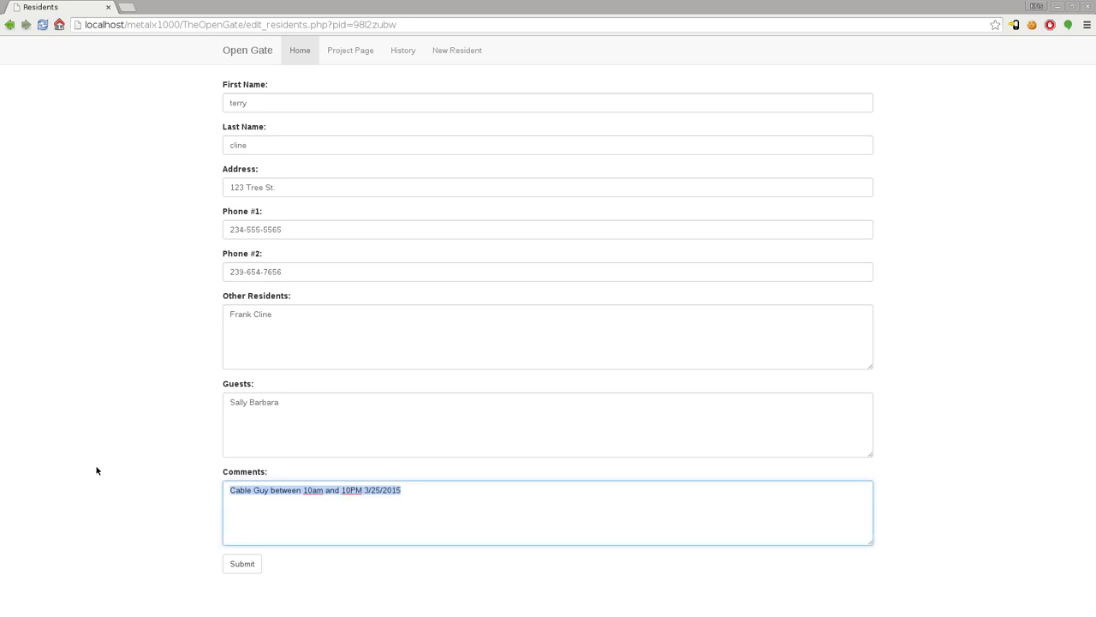
pyautogui.press('BackSpace')
pyautogui.click(246, 566)
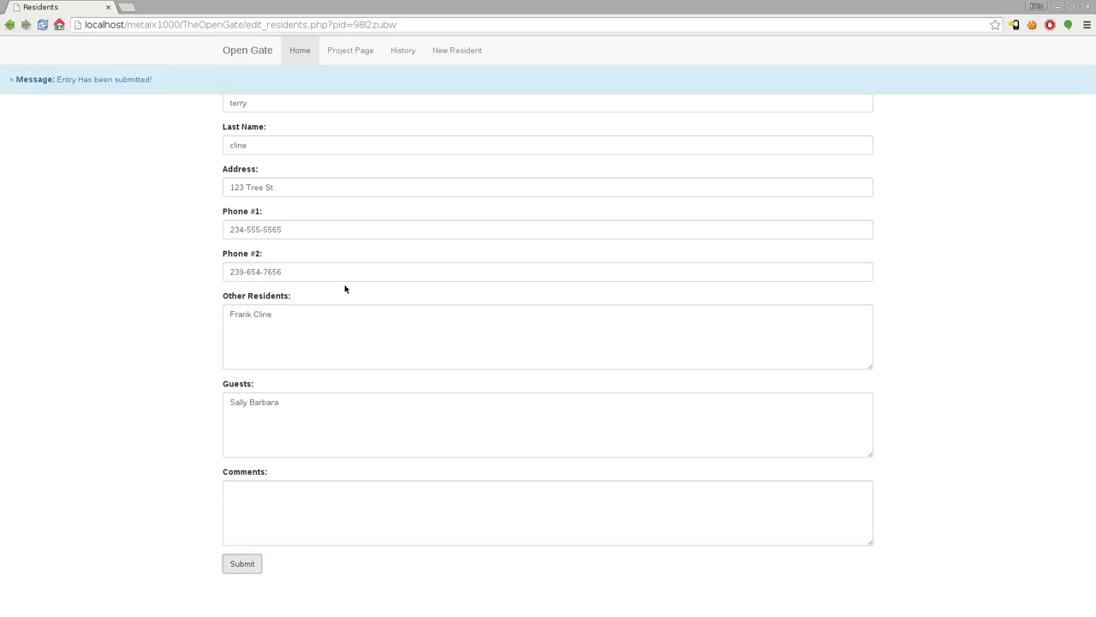
# Step: Return to the resident list, search 'cli', then clear the search to show all residents
pyautogui.click(303, 50)
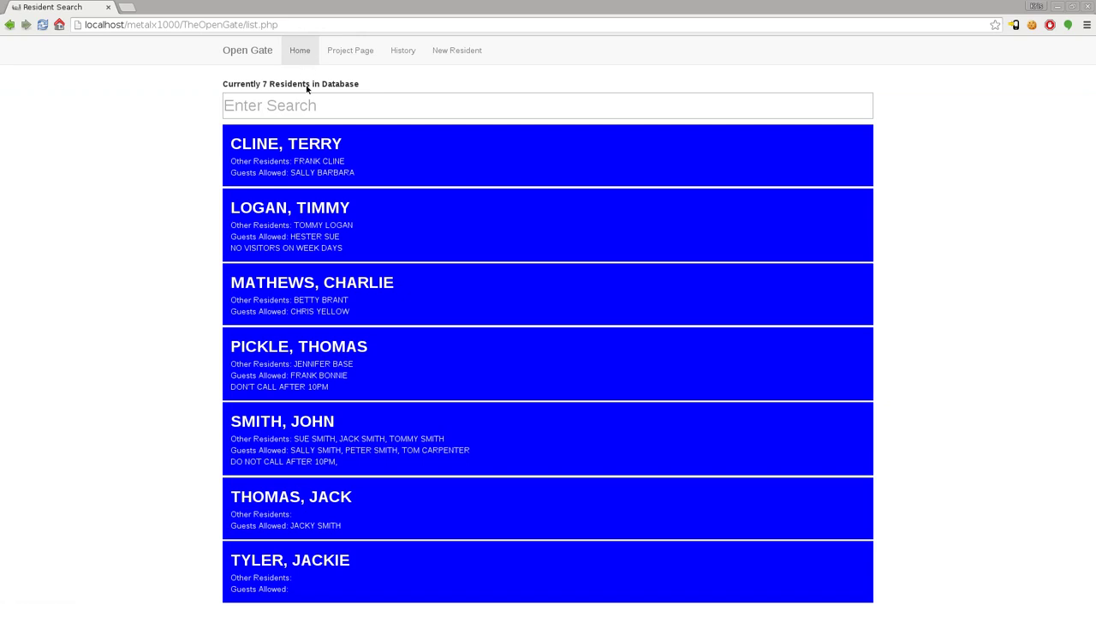
pyautogui.click(305, 99)
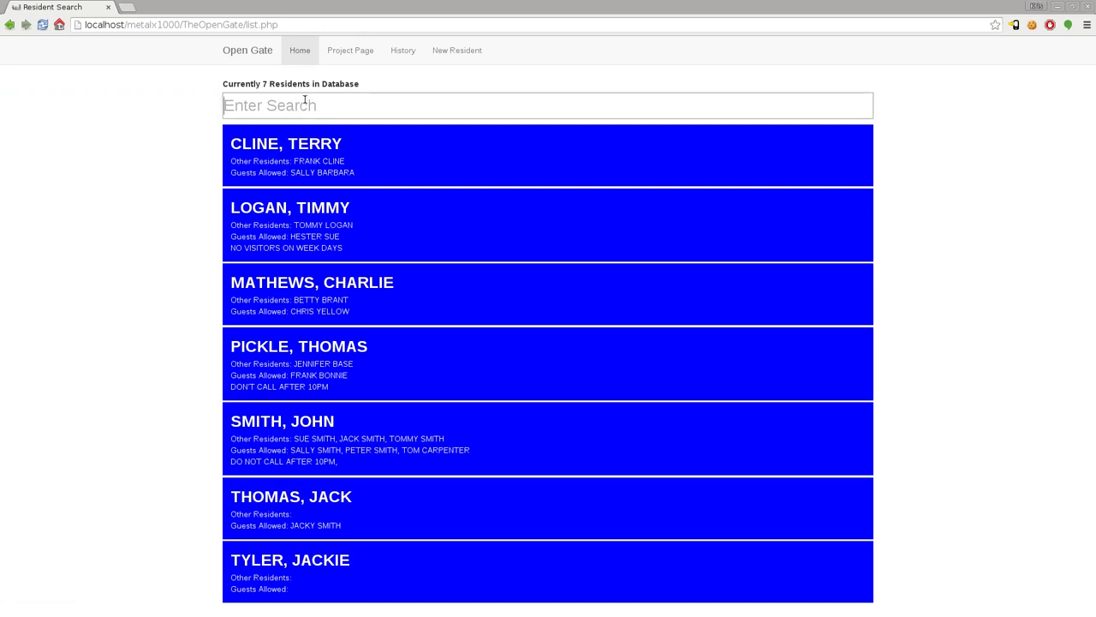
pyautogui.write('cli')
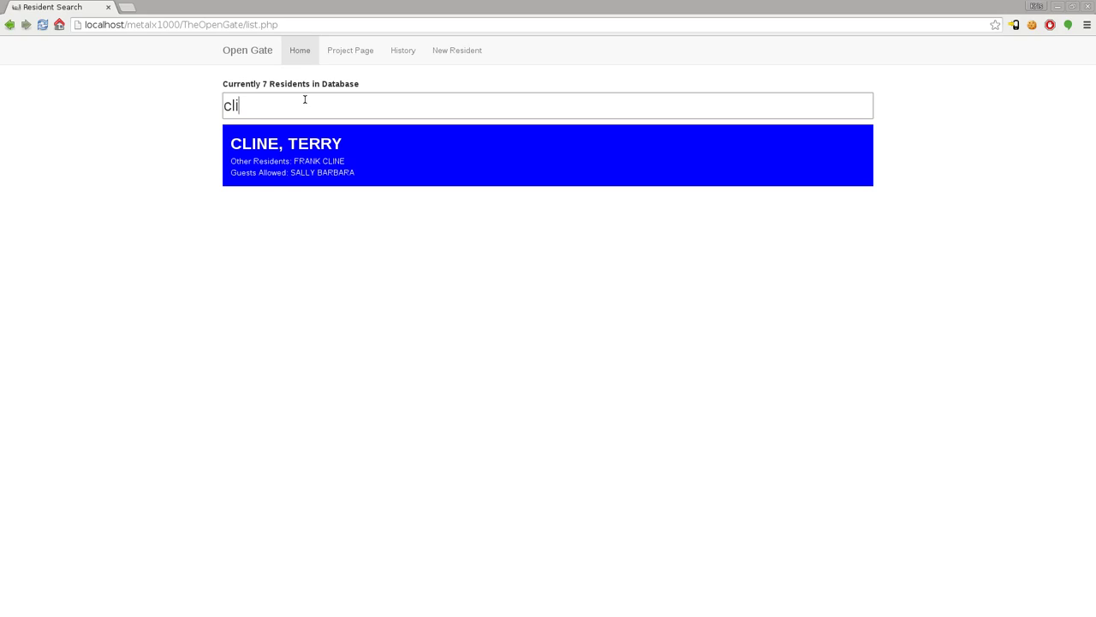
pyautogui.press('BackSpace')
pyautogui.press('BackSpace')
pyautogui.press('BackSpace')
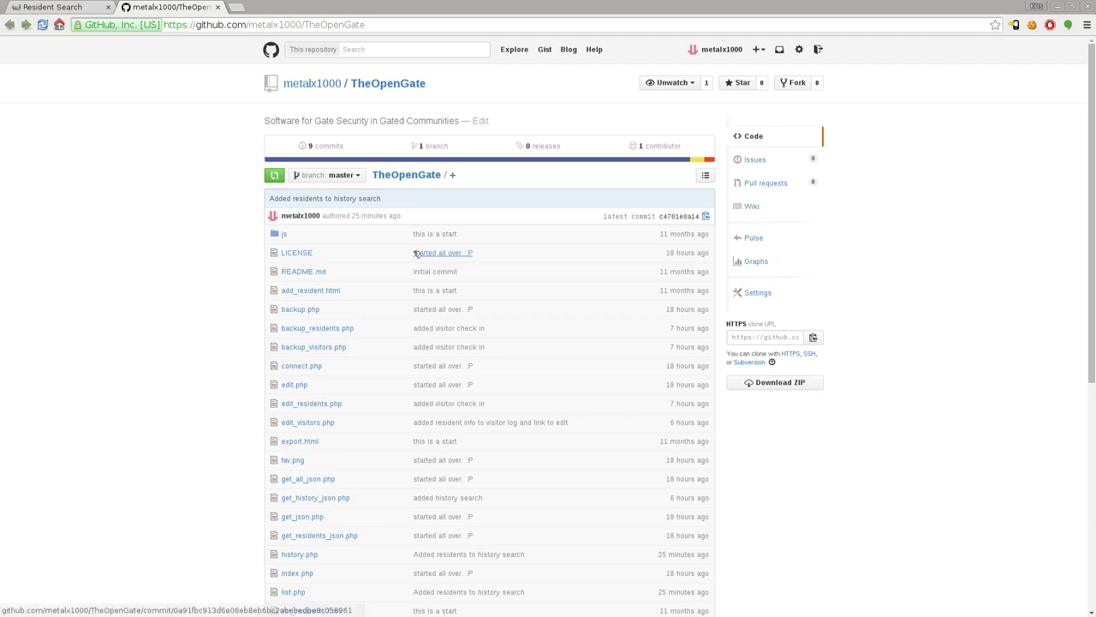
# Step: Scroll the TheOpenGate repository page down to the README and back up
pyautogui.scroll(-4, 143, 301)
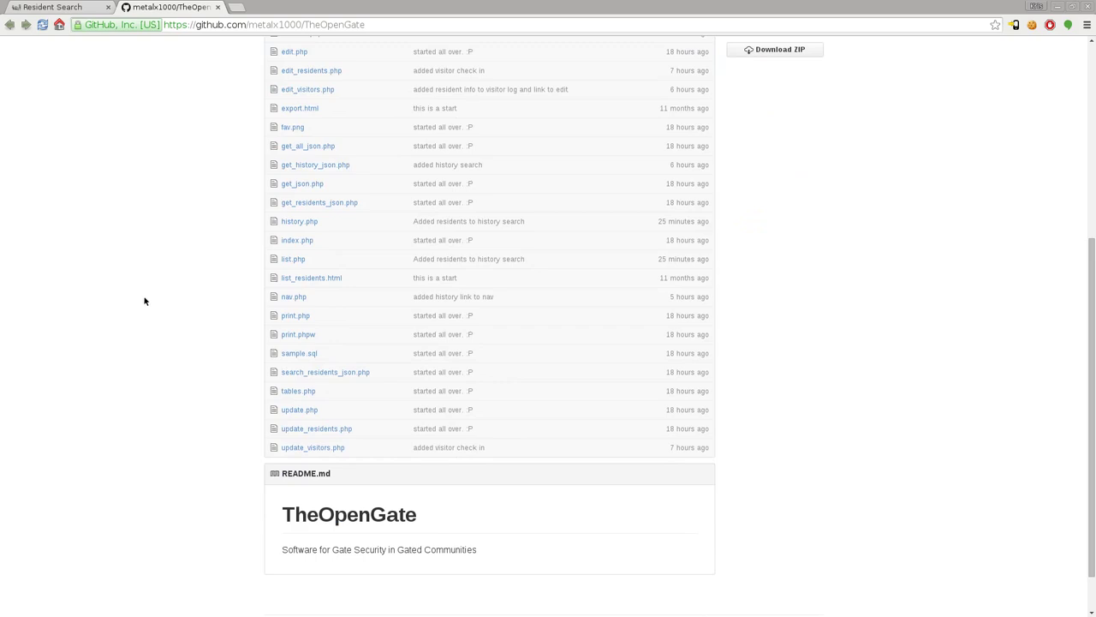
pyautogui.scroll(4, 146, 295)
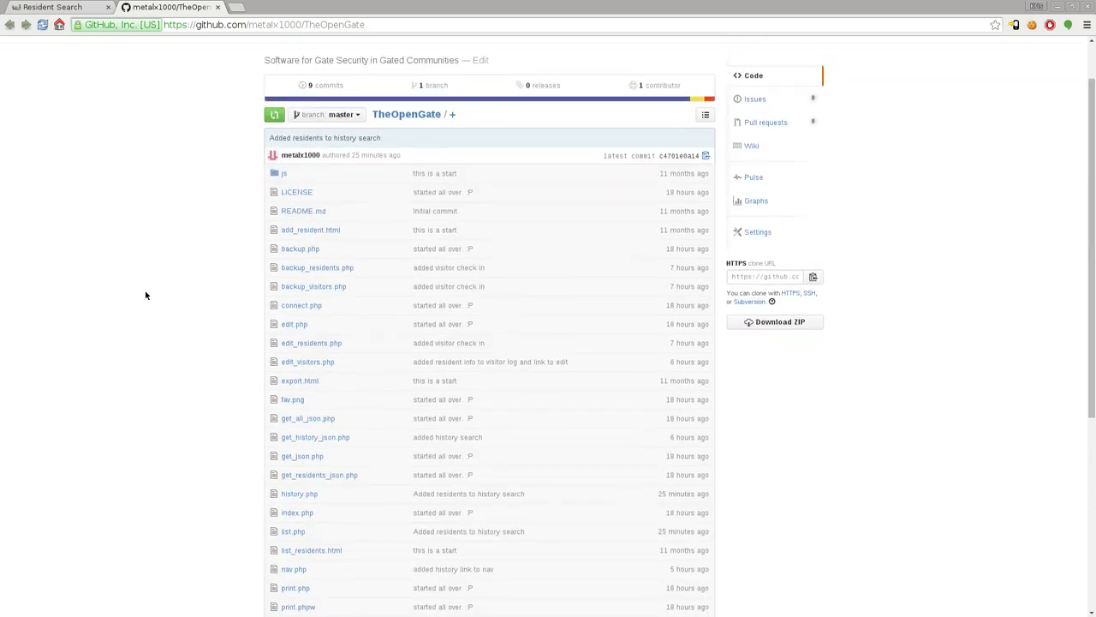